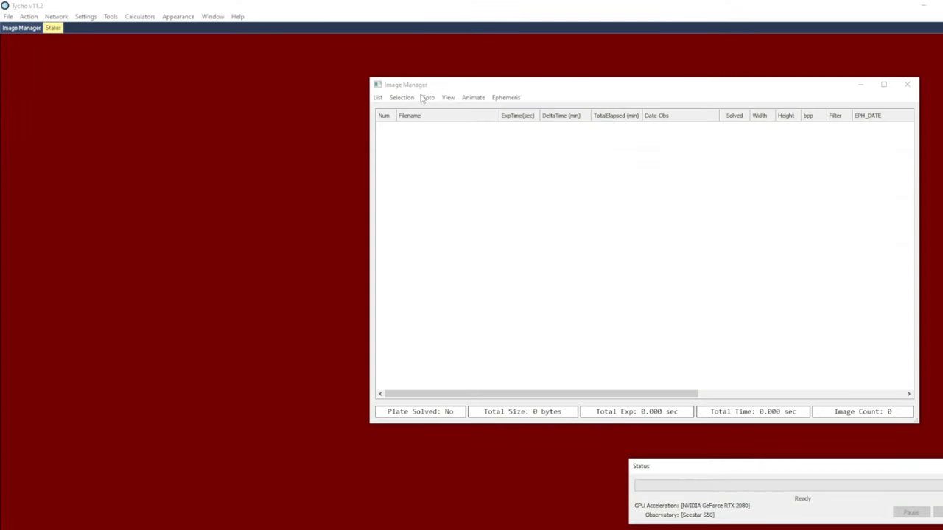
Step: Add all 37 of the 12P 30-second FIT frames to the Image Manager list
click(378, 98)
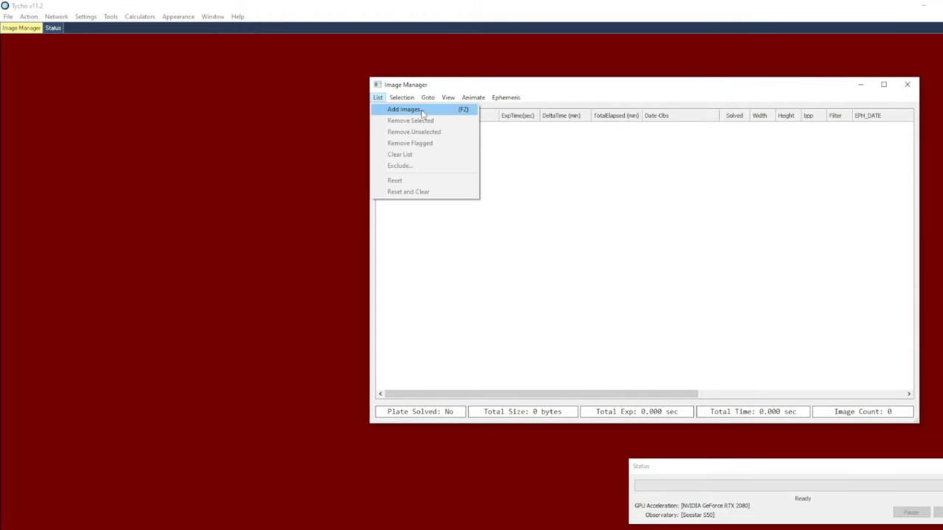
click(420, 110)
click(637, 214)
key(ctrl+a)
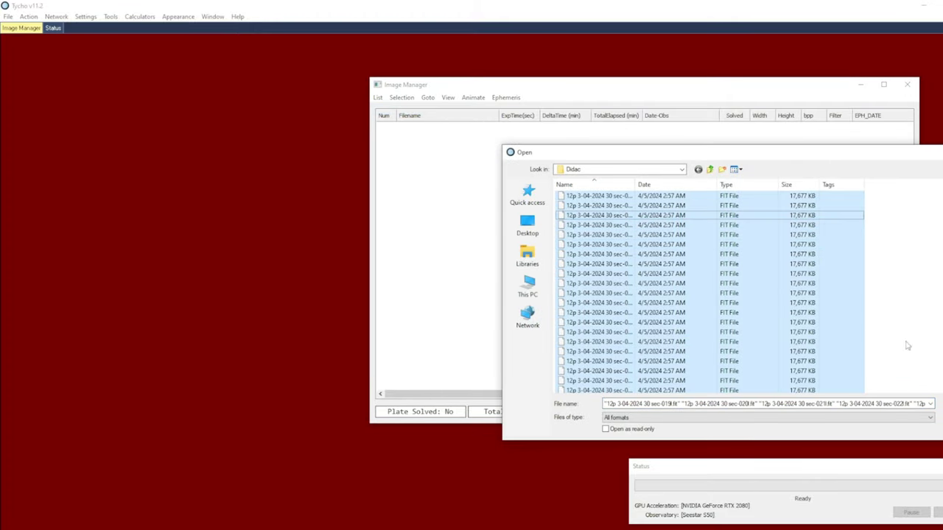
key(Return)
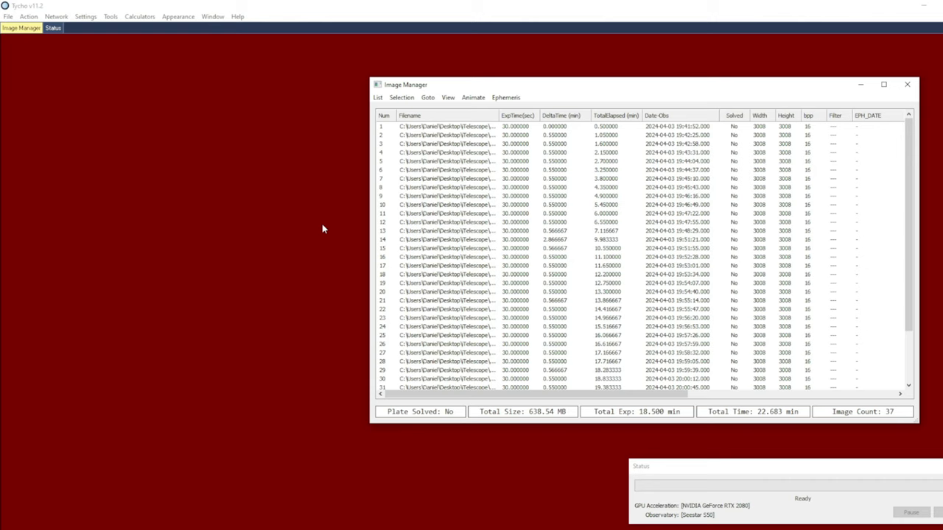
Step: Calibrate the frames with Bias, Dark and Flat skipped, and Normalize and Fix hot pixels on
click(29, 16)
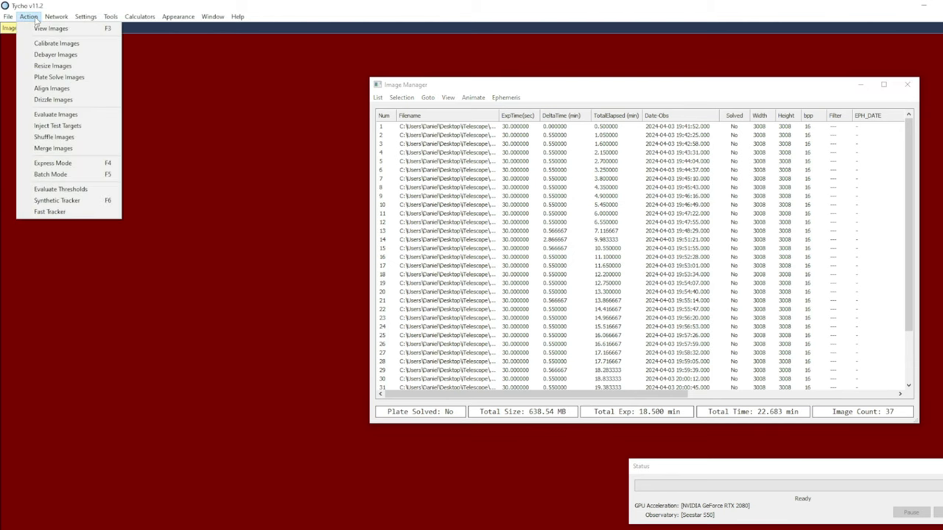
click(66, 44)
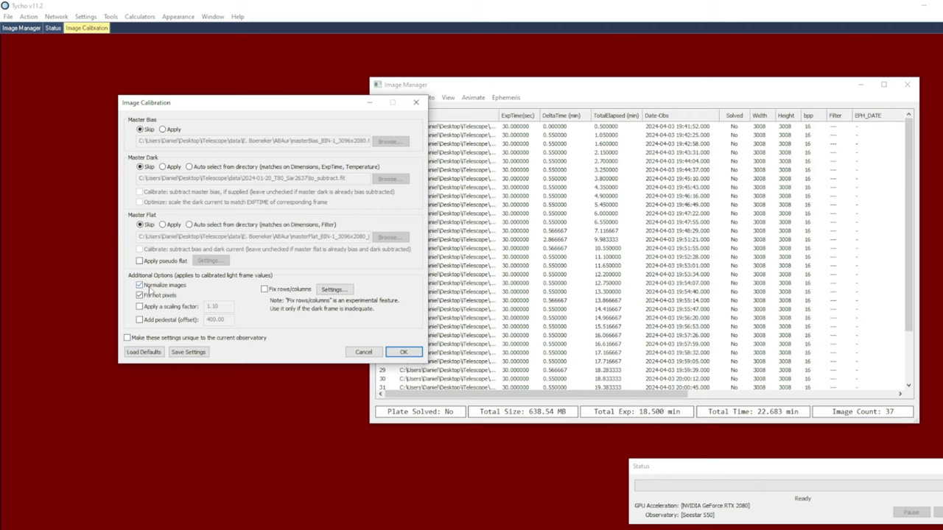
click(401, 353)
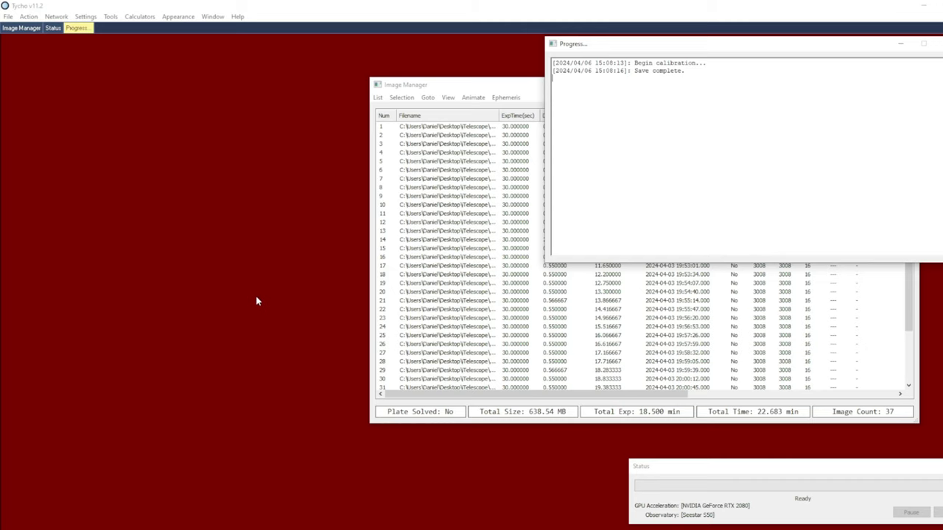
click(30, 17)
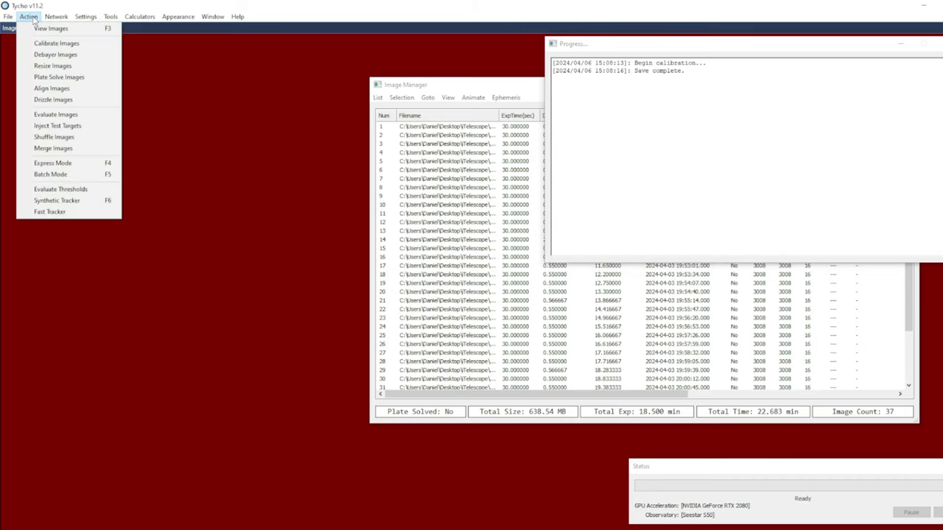
Step: Debayer the 37 frames into split RGB files using Auto Bayer pattern and VNG mode
click(46, 55)
drag(194, 116, 192, 137)
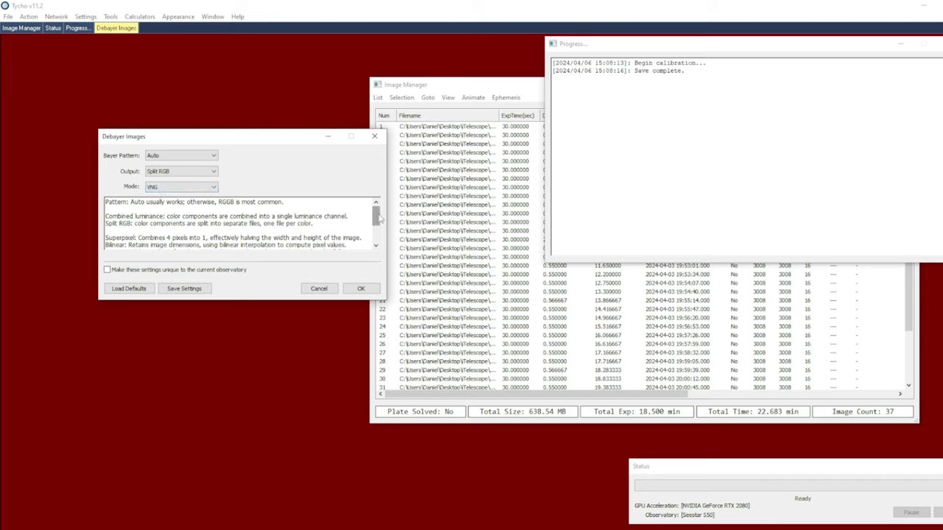
scroll(376, 218, down, 2)
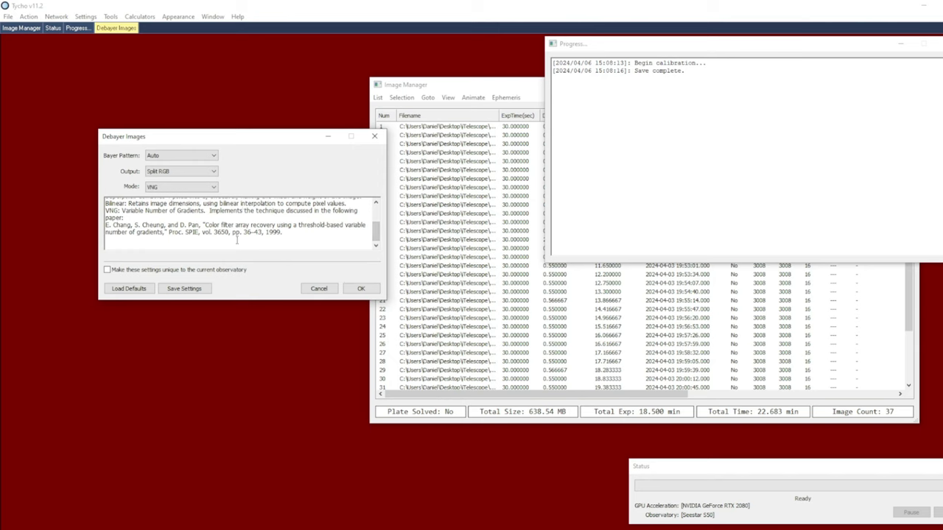
click(356, 289)
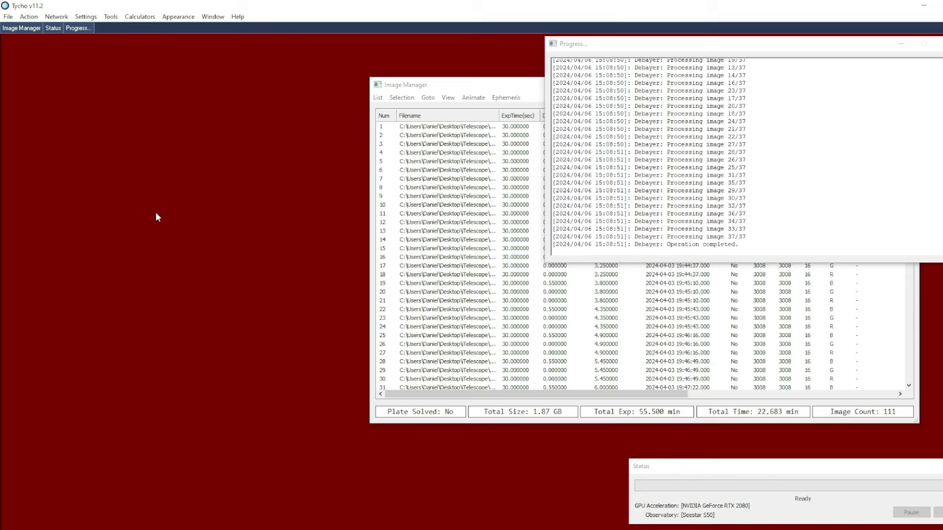
Step: Show the Plate Solve settings and confirm the plate scale bounds are 0.50 and 8.00 arcsec/pixel
click(28, 16)
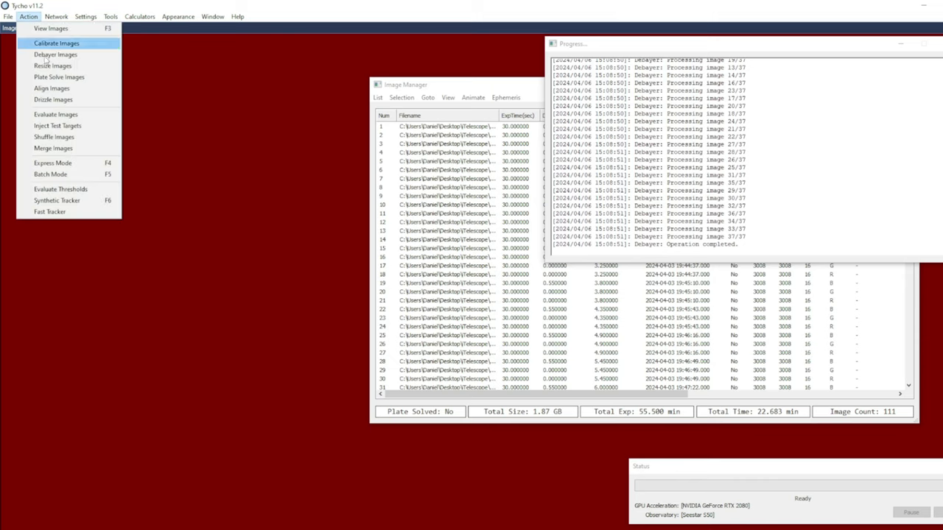
click(49, 77)
drag(370, 258, 372, 245)
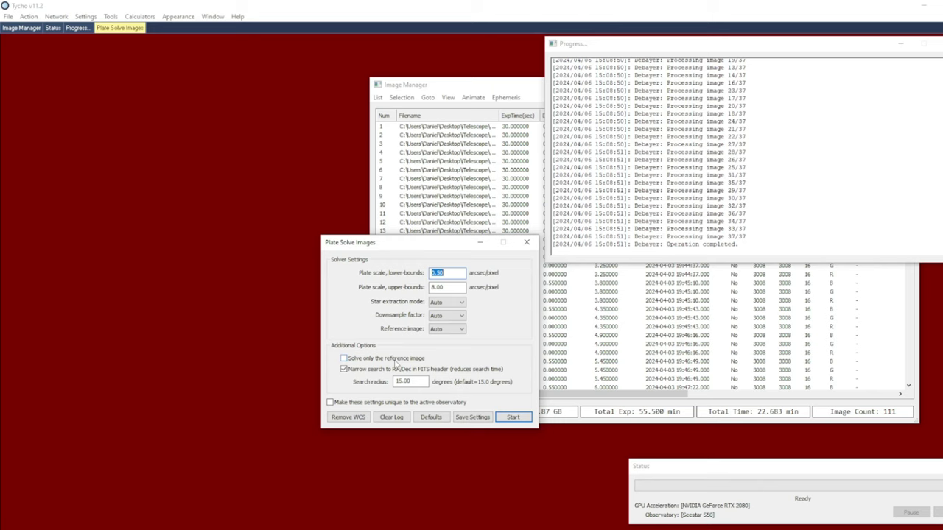
drag(424, 247, 417, 265)
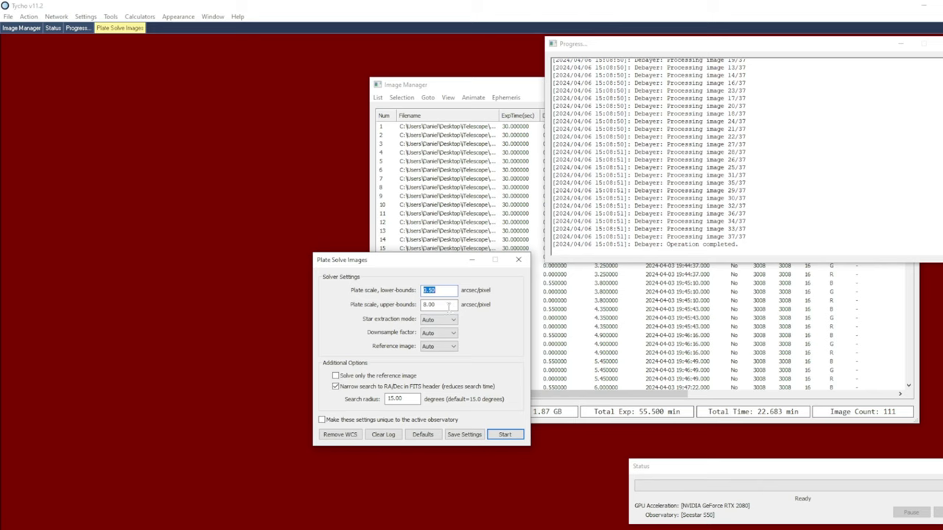
click(449, 307)
Step: Plate-solve all 111 images and check that Image Manager marks every one solved
click(504, 435)
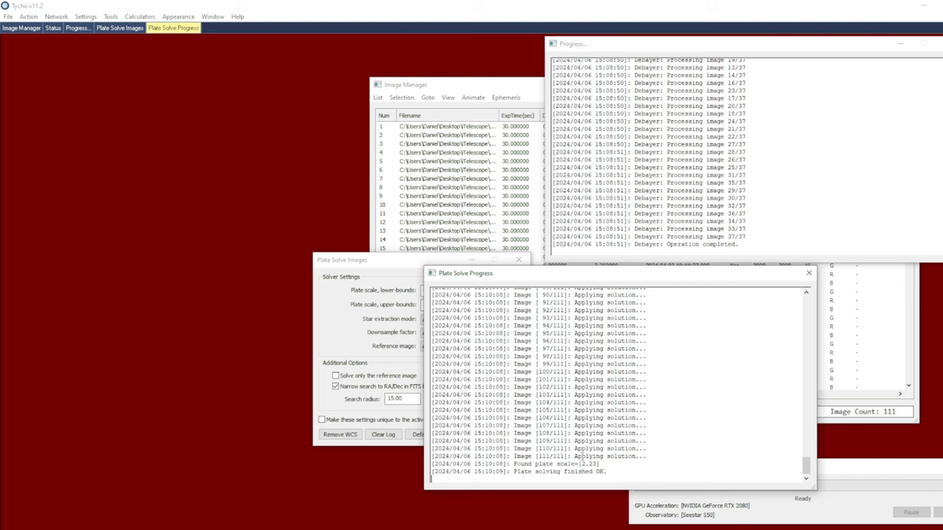
click(845, 421)
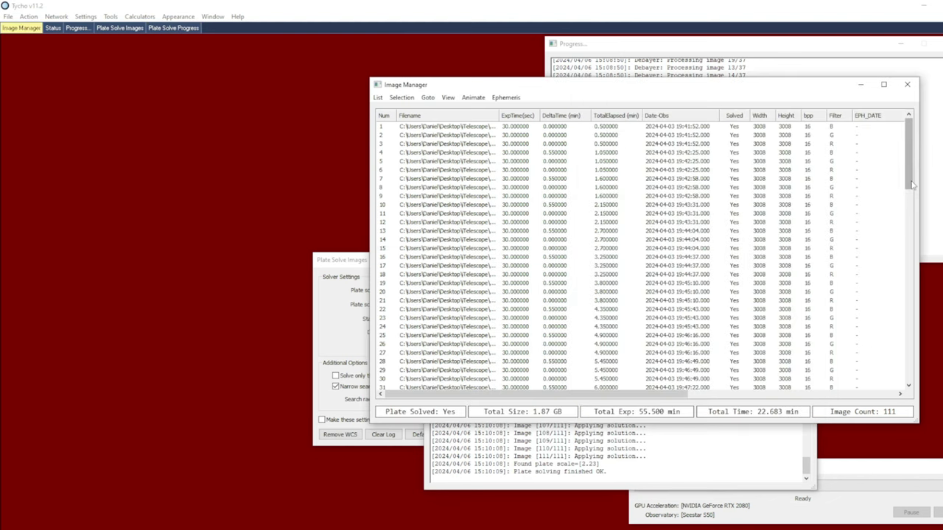
mouse_move(912, 183)
mouse_down()
mouse_move(907, 336)
mouse_move(904, 183)
mouse_up()
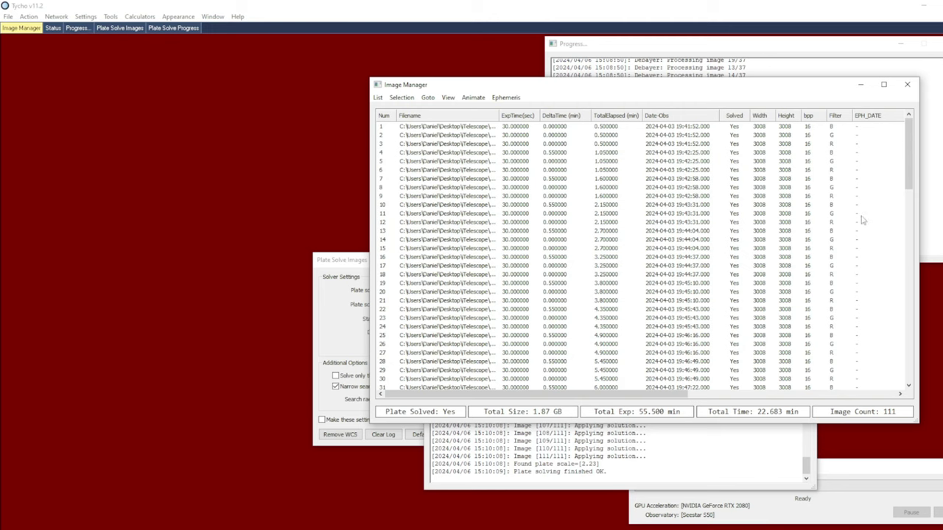
drag(908, 164, 913, 383)
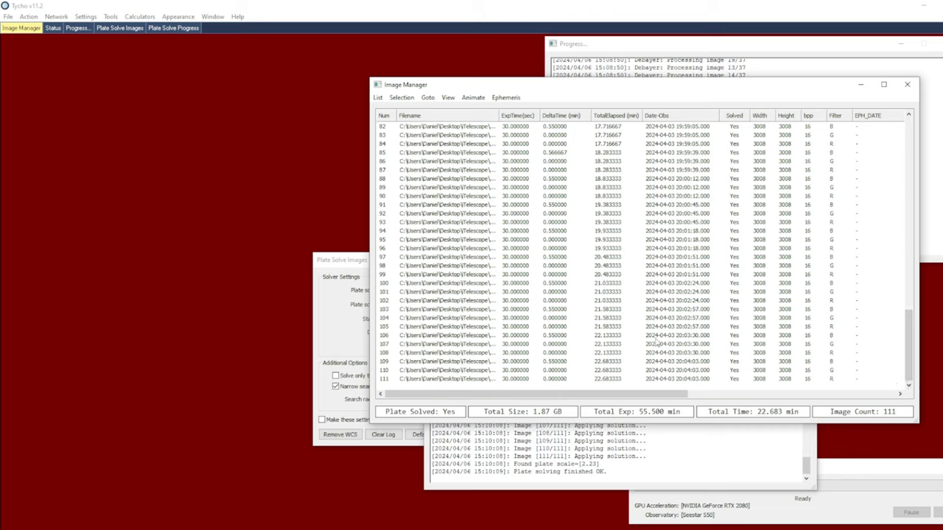
click(31, 18)
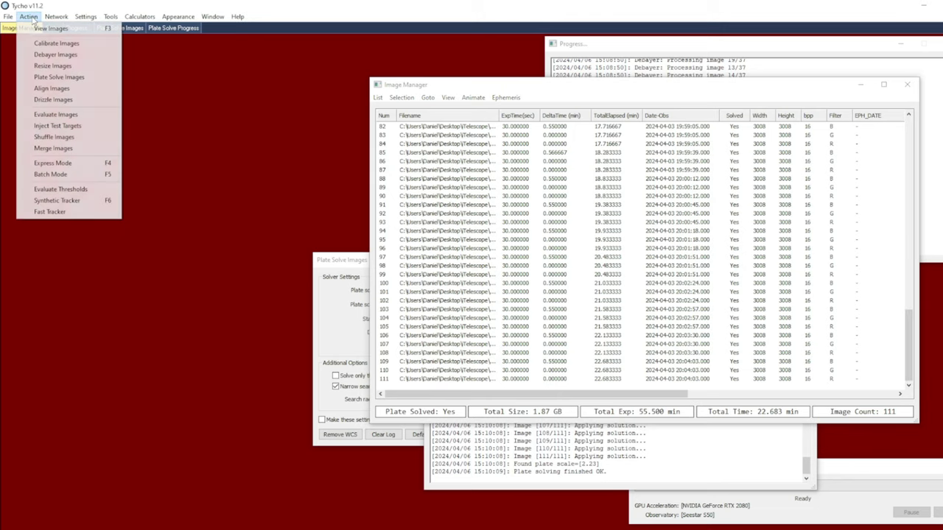
Step: Align the 111 images in WCS match mode with Lanczos-3 interpolation
click(50, 89)
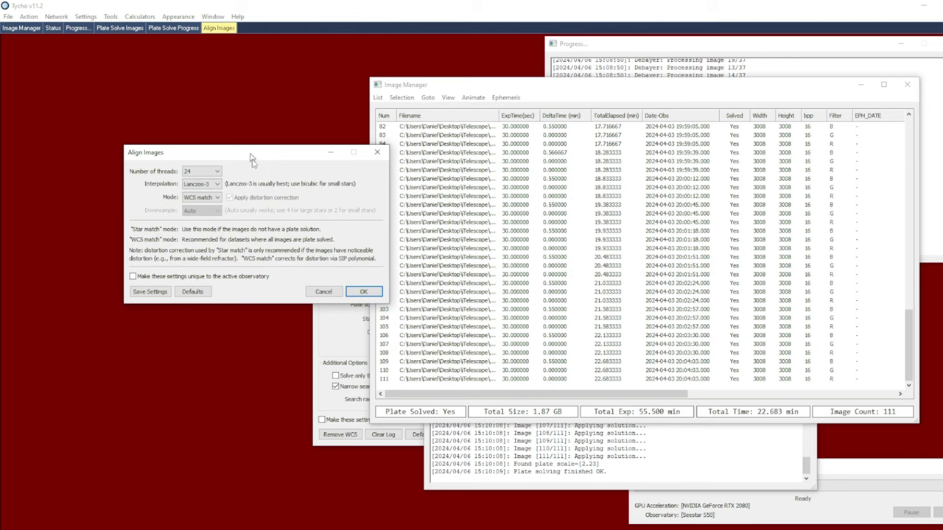
drag(250, 153, 258, 177)
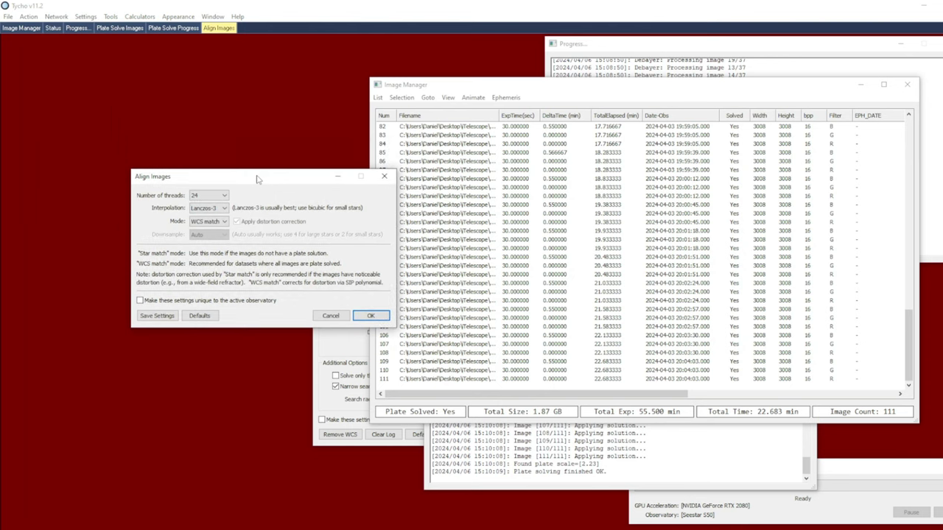
click(198, 224)
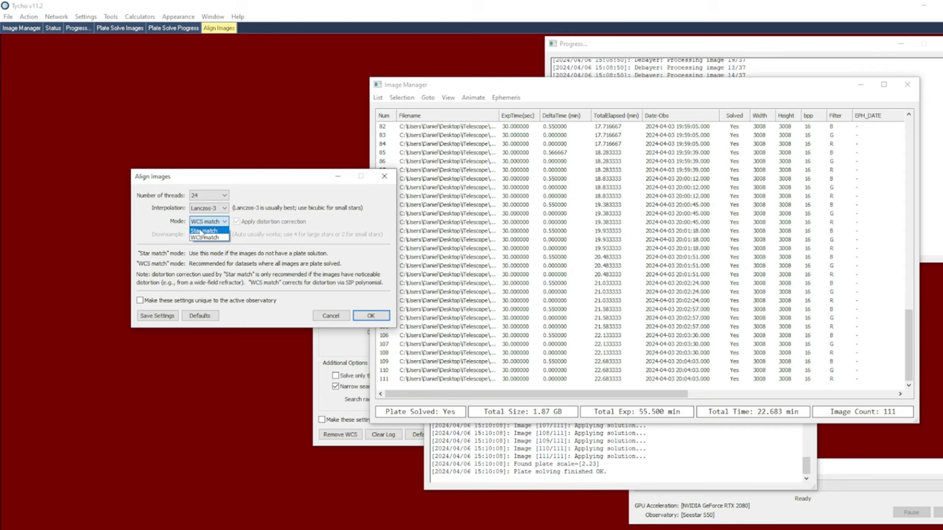
click(200, 232)
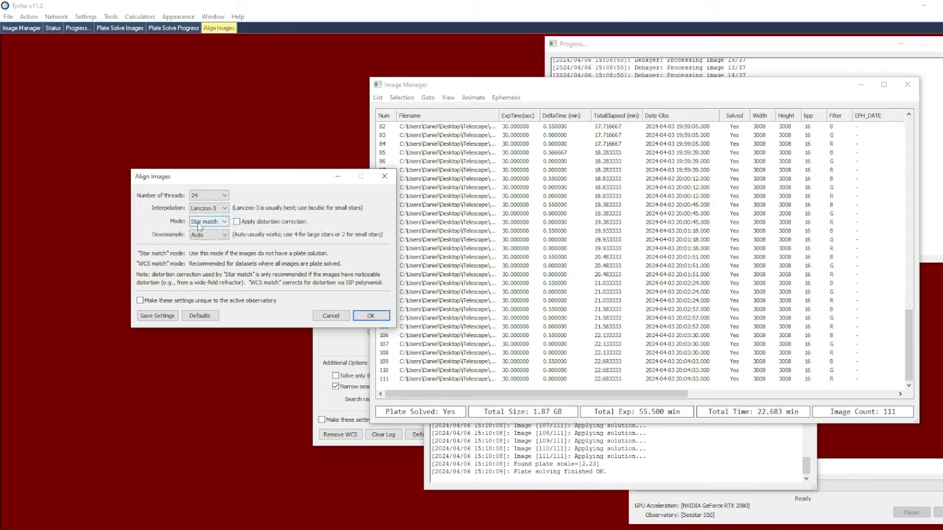
click(204, 226)
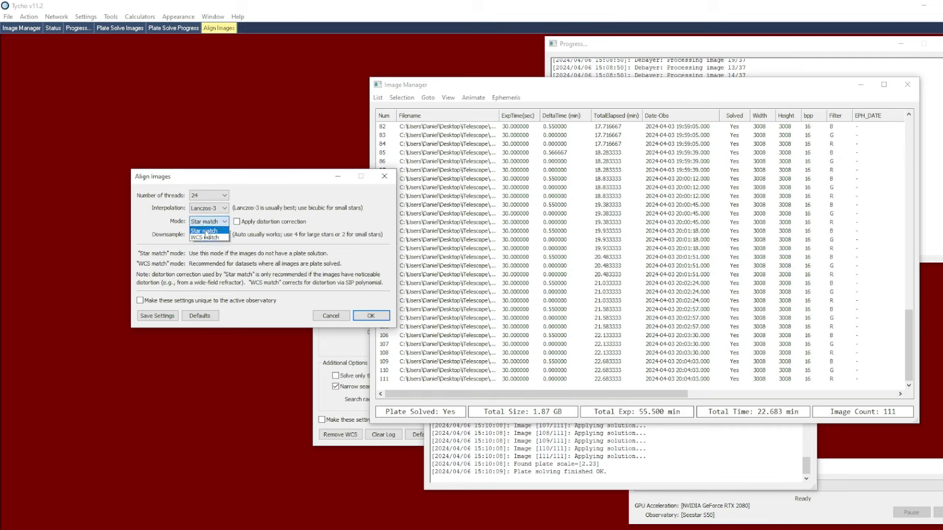
click(208, 238)
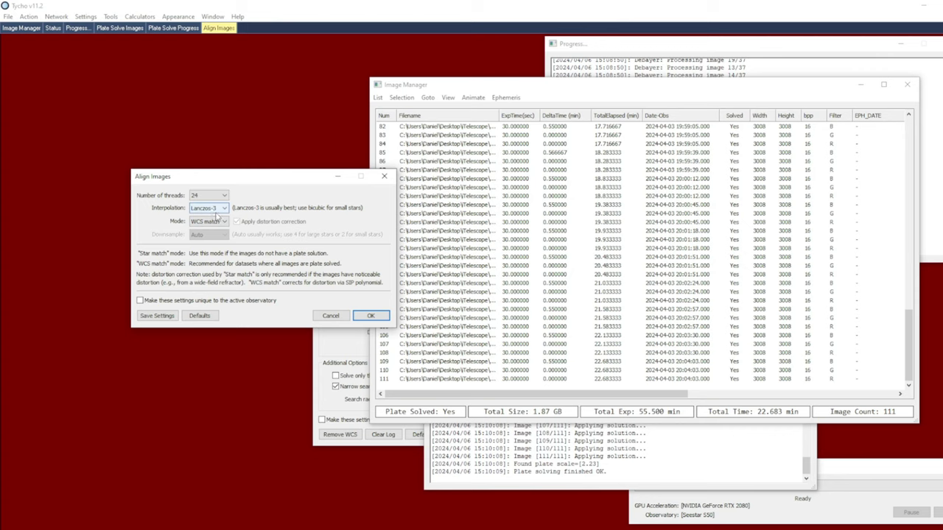
click(370, 316)
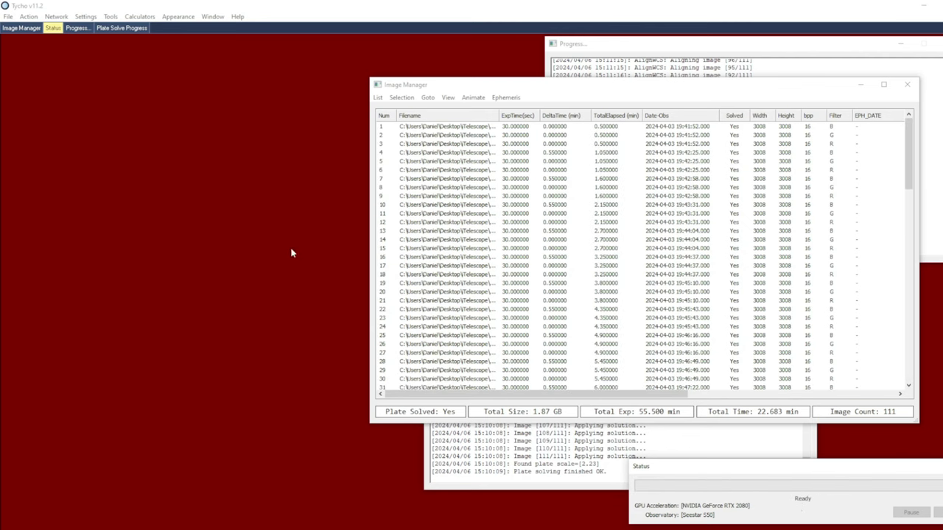
Step: Display the stacked comet image in the Image Viewer
click(33, 17)
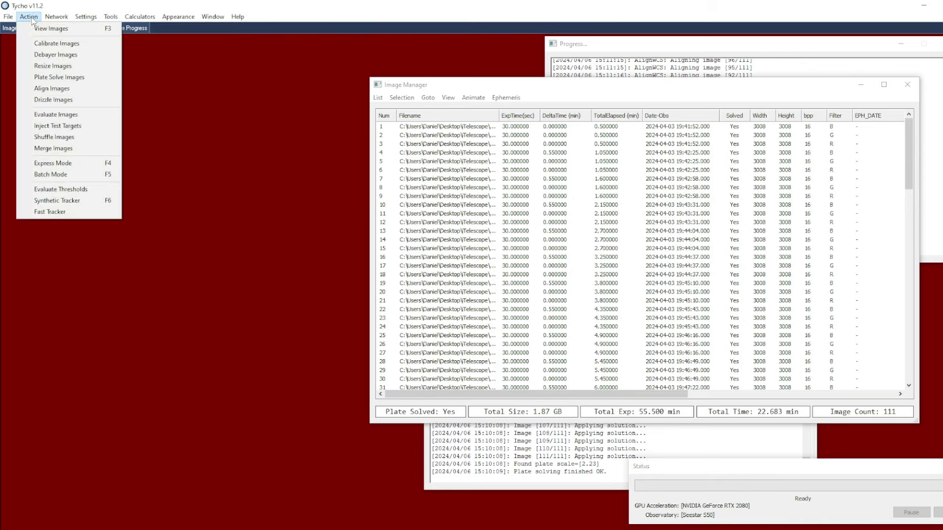
click(44, 30)
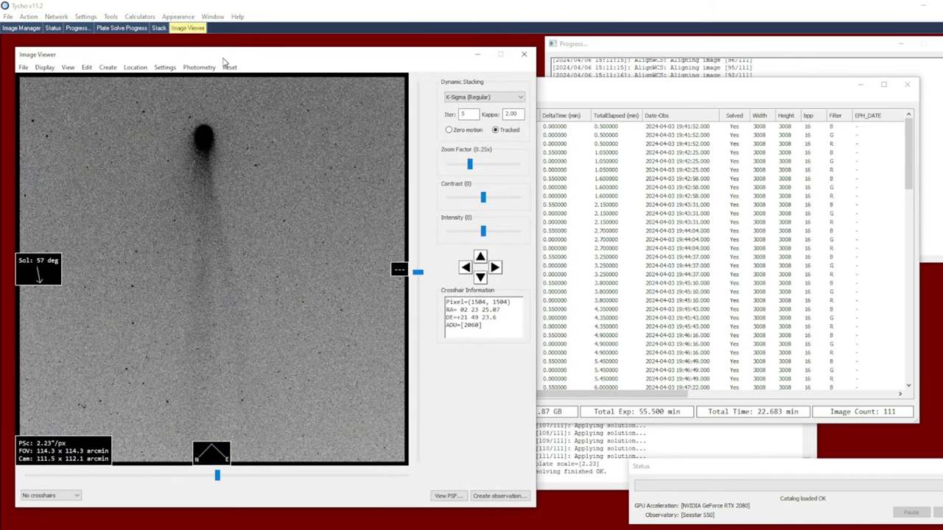
scroll(263, 185, down, 1)
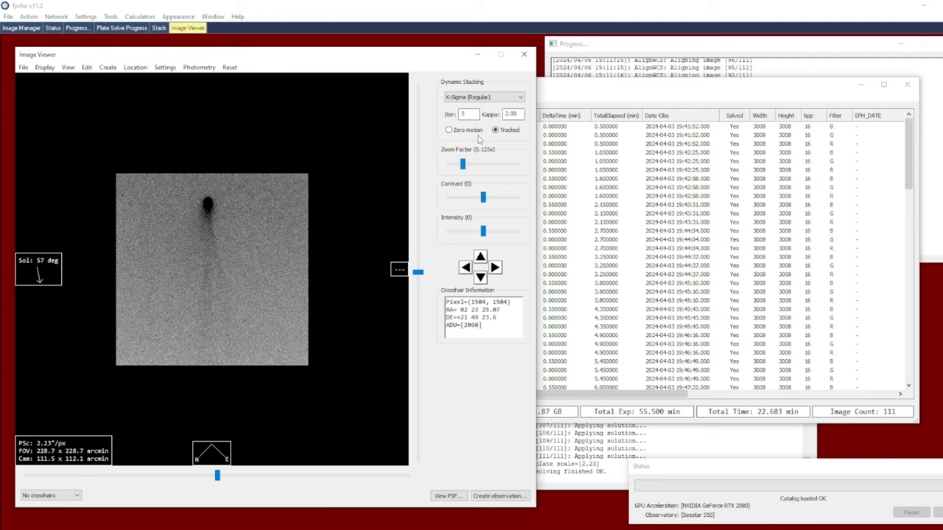
Step: Combine the R, G and B filter frames with Auto RGB, then centre the comet in the view
drag(566, 91, 777, 124)
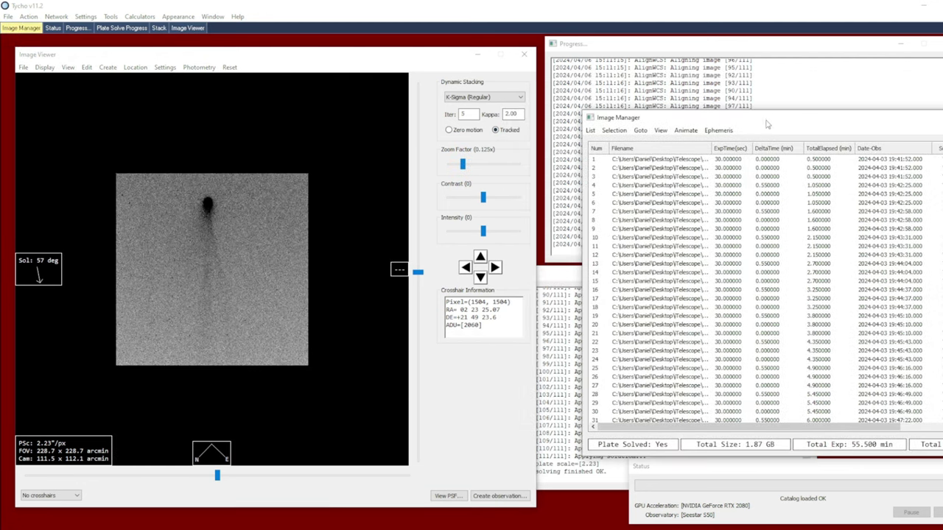
click(613, 130)
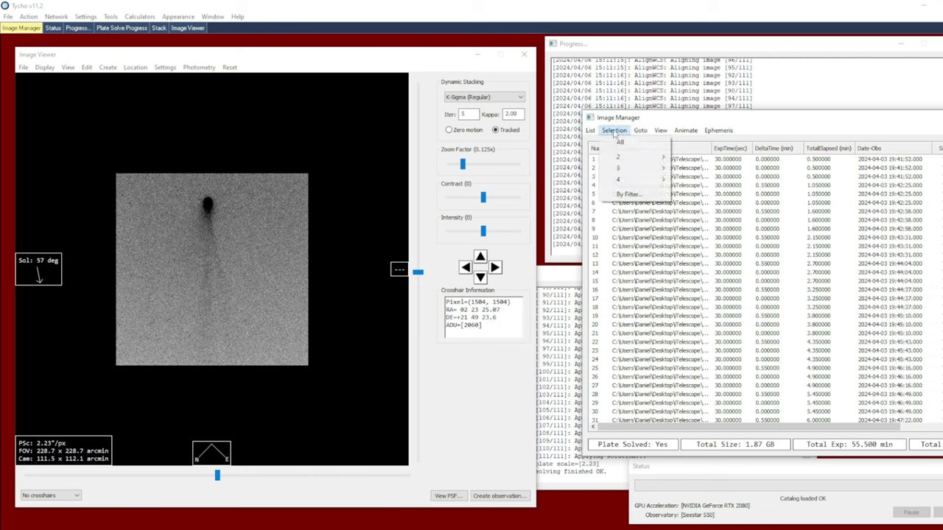
click(627, 195)
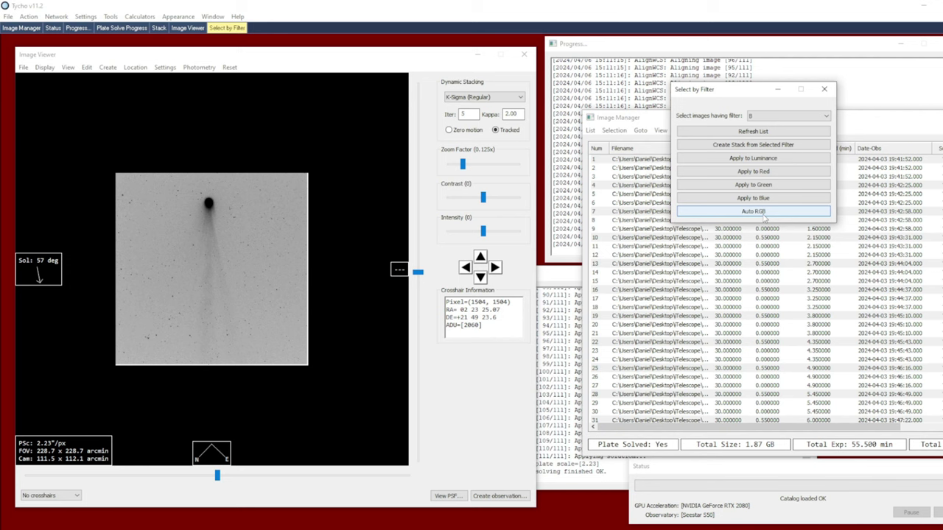
click(757, 213)
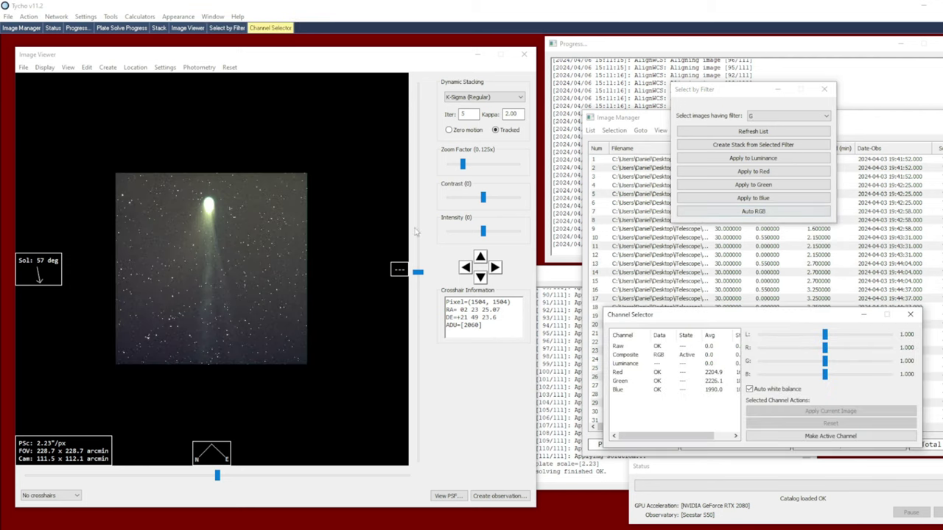
drag(227, 225, 236, 238)
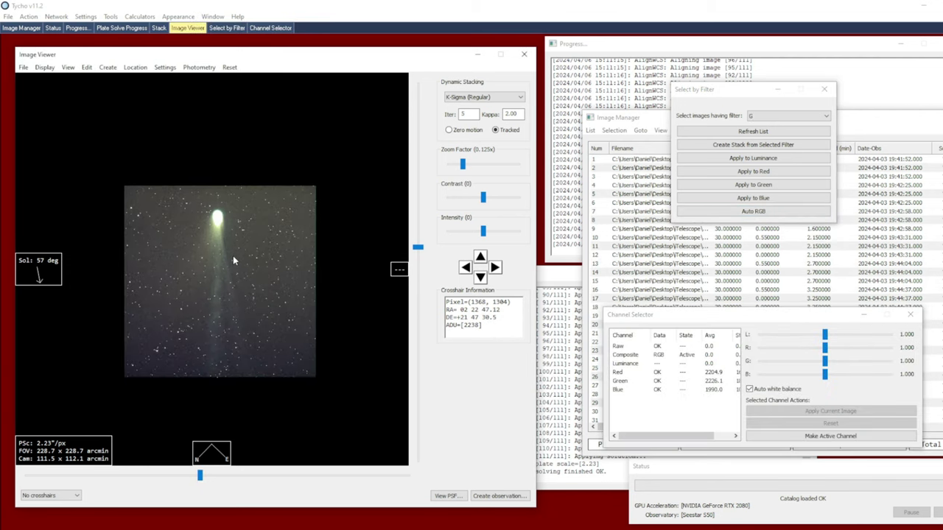
scroll(233, 253, up, 1)
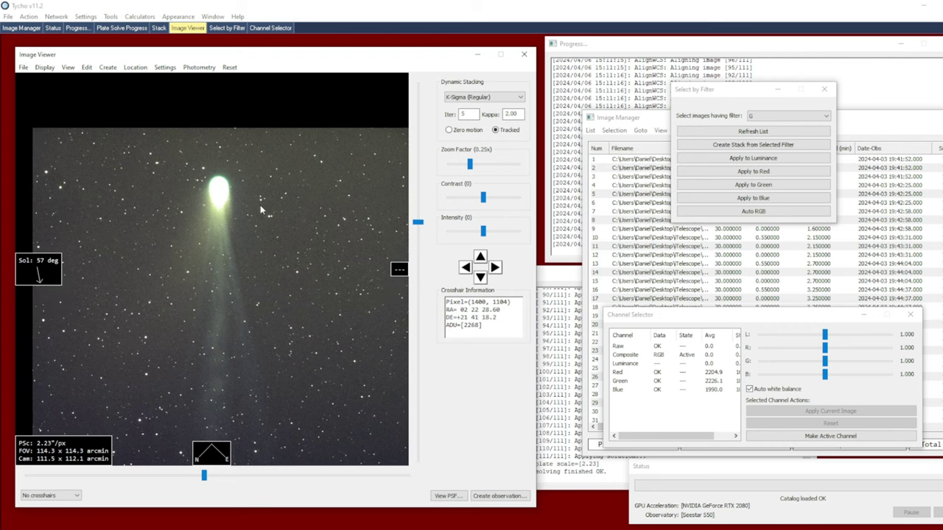
drag(256, 213, 251, 193)
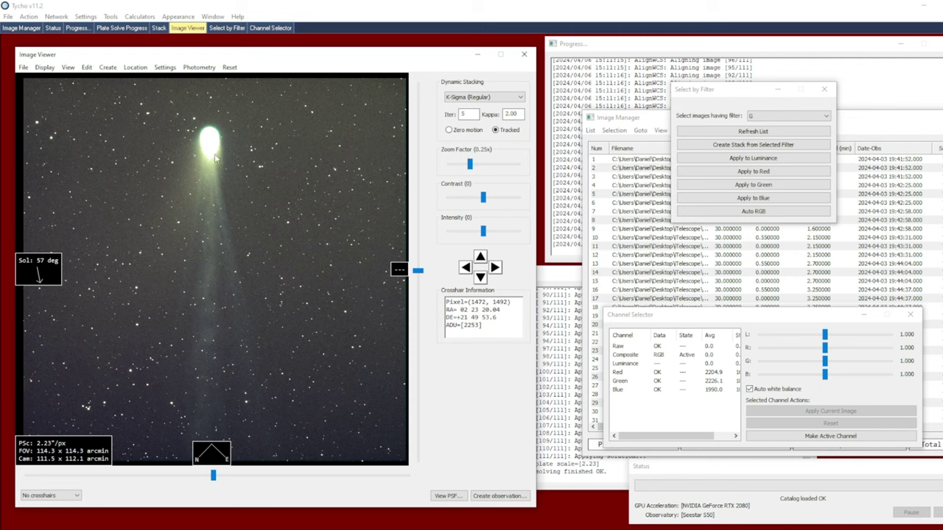
click(165, 67)
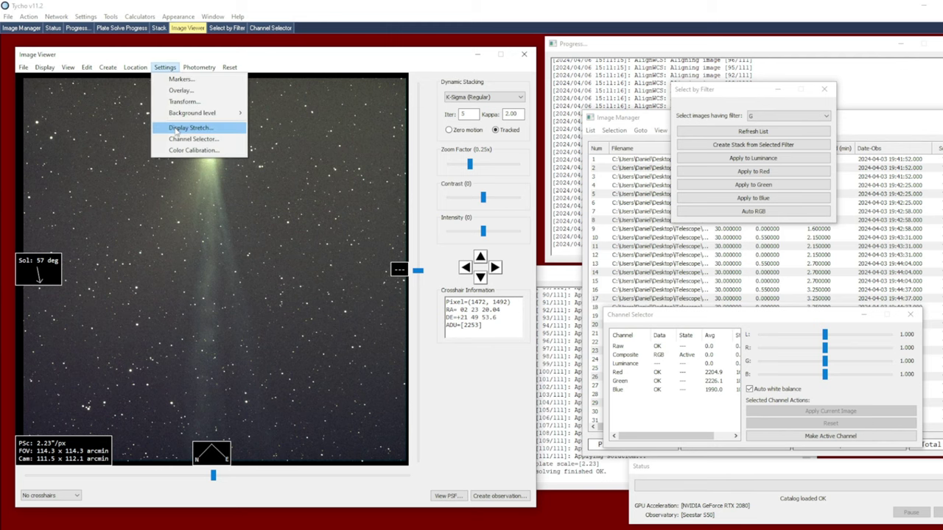
Step: Enable the hyperbolic display stretch and lower Add to -3.595
click(177, 129)
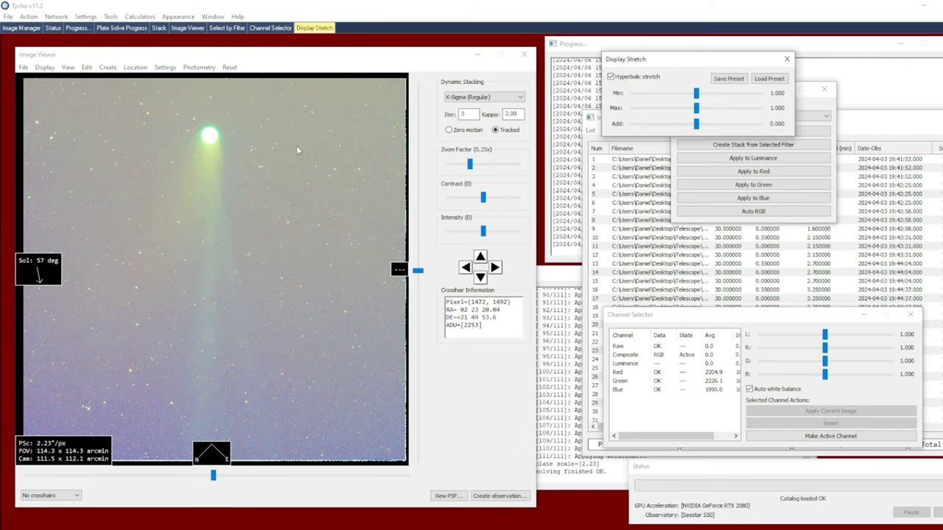
drag(645, 65, 615, 79)
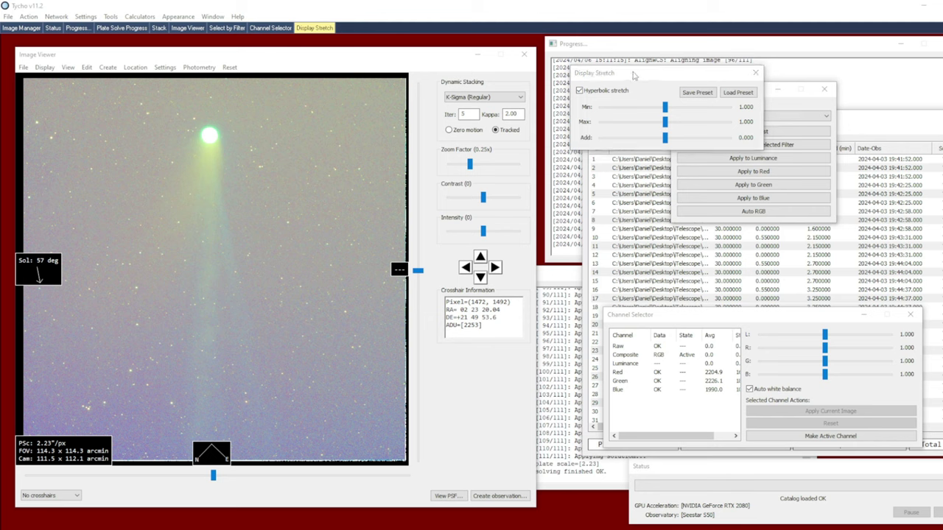
drag(633, 75, 632, 81)
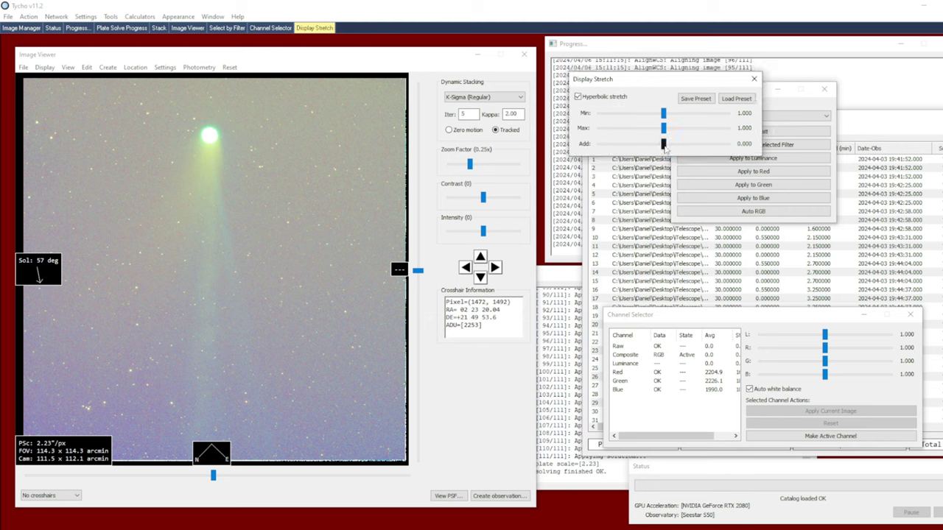
drag(665, 148, 630, 145)
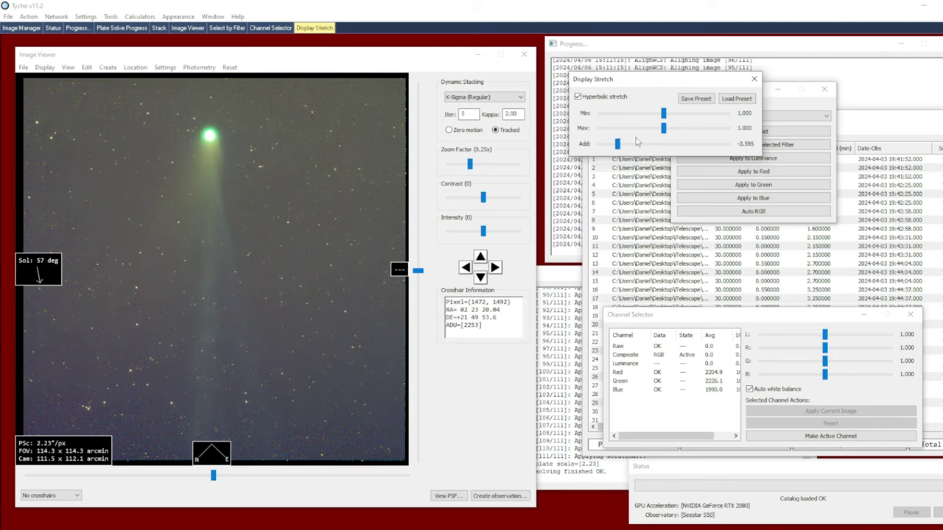
Step: Zoom into the comet's coma and set the stretch Max to 1.036
click(297, 155)
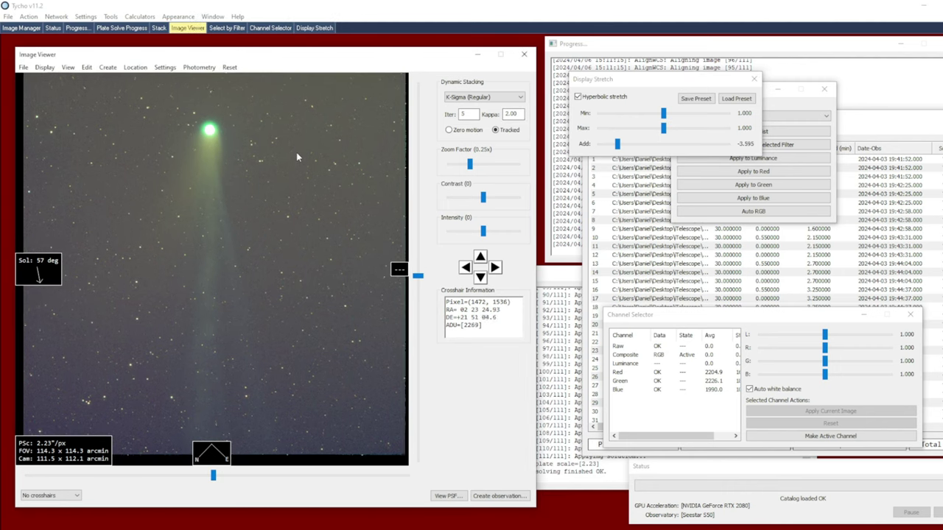
scroll(274, 147, up, 3)
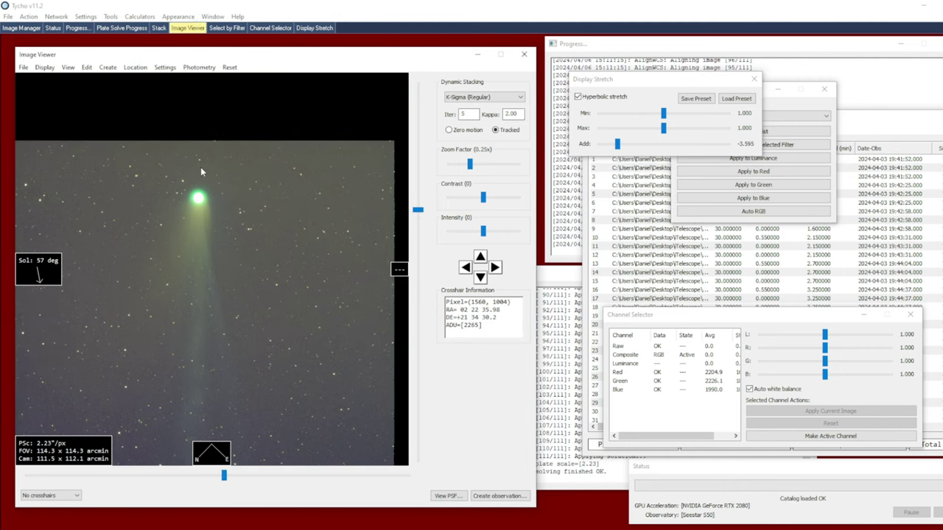
scroll(217, 193, up, 1)
drag(208, 160, 237, 200)
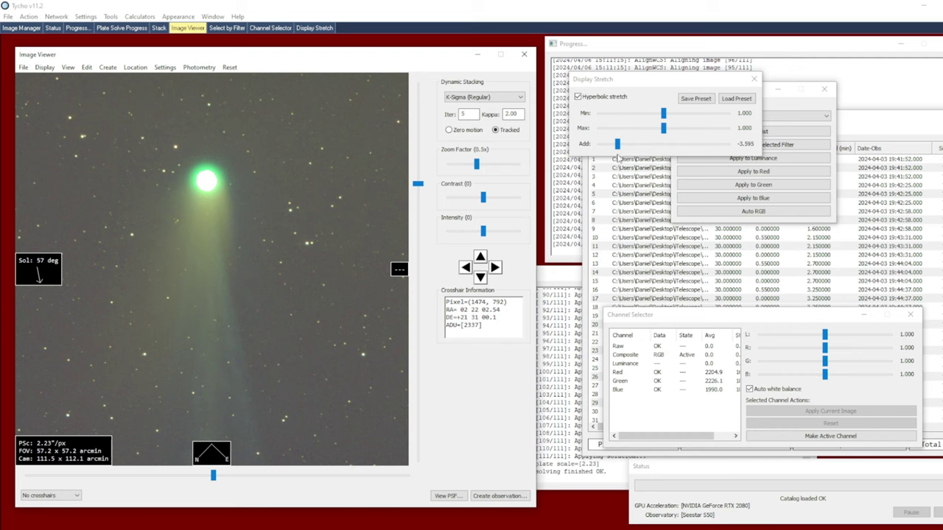
drag(667, 133, 676, 132)
scroll(347, 204, up, 1)
scroll(257, 204, up, 1)
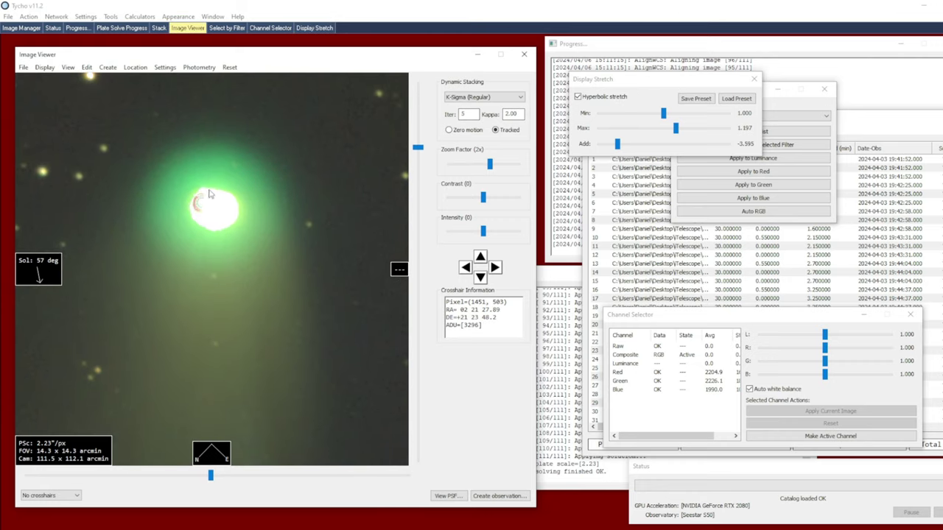
click(677, 129)
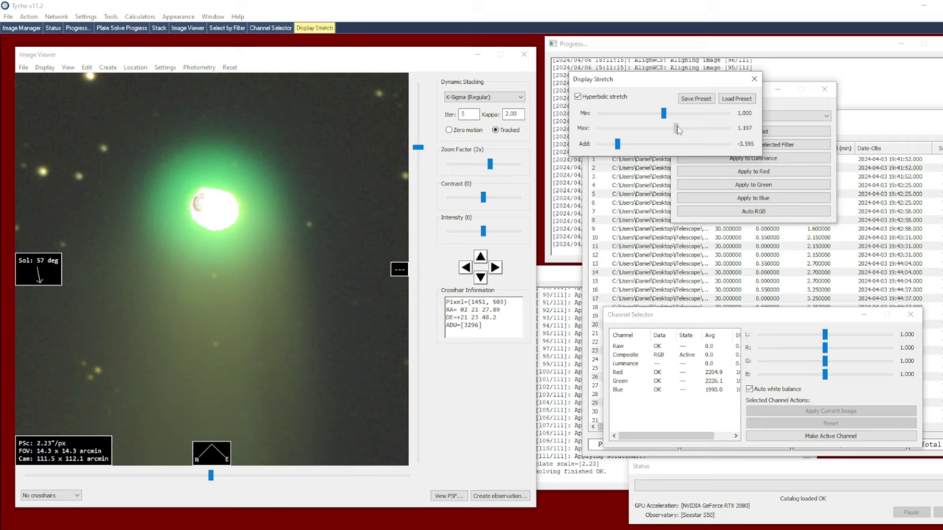
drag(678, 129, 666, 129)
Step: Zoom back out and nudge Add down to -3.835 to darken the sky
click(285, 193)
scroll(268, 214, down, 4)
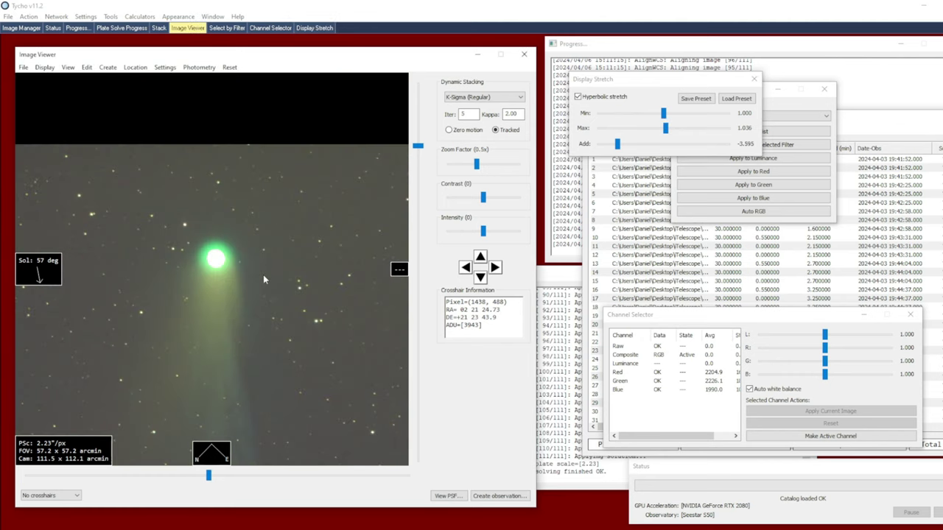
scroll(255, 263, down, 1)
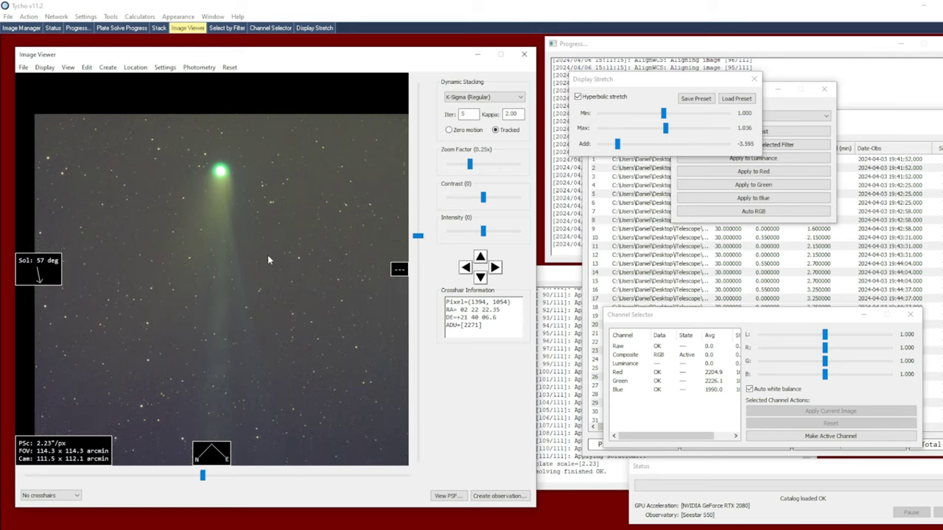
drag(616, 145, 613, 146)
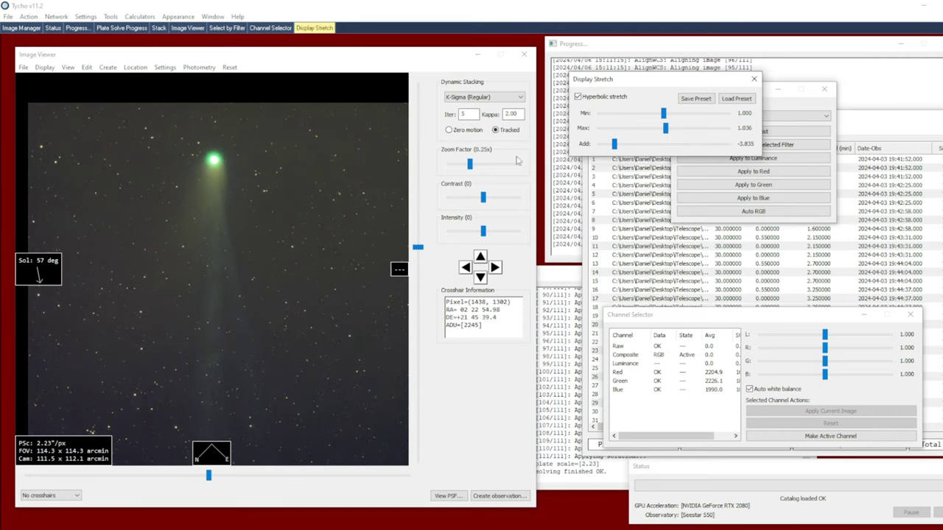
drag(313, 164, 327, 219)
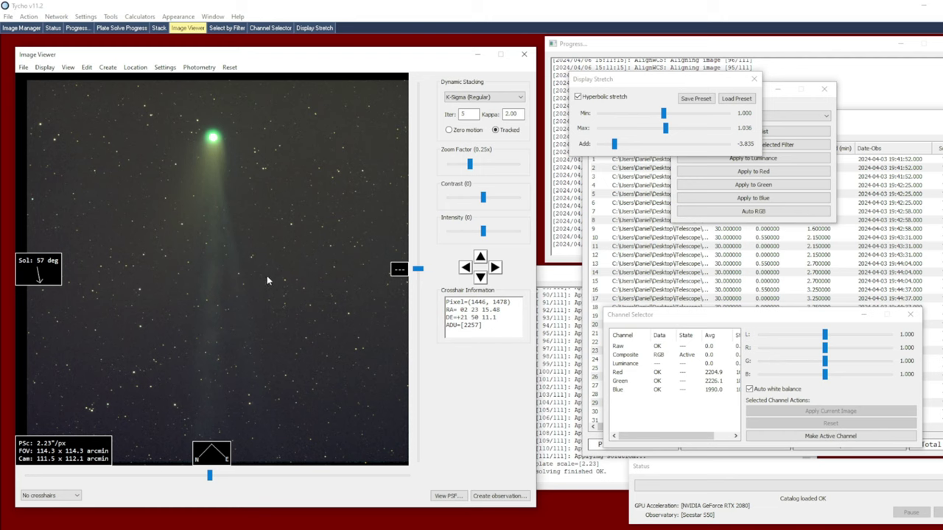
click(663, 113)
Step: Raise the stretch Min to 1.019 and pan the comet into view
drag(663, 113, 664, 112)
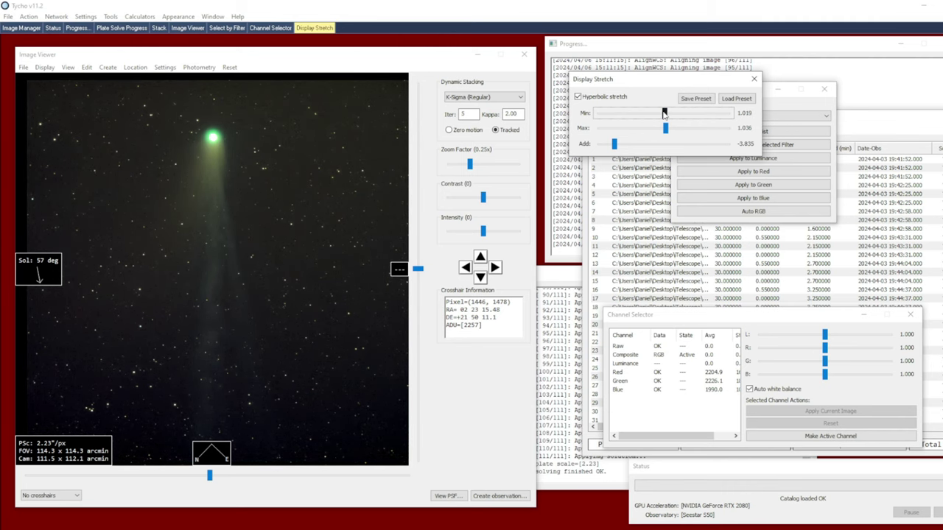
drag(312, 215, 322, 232)
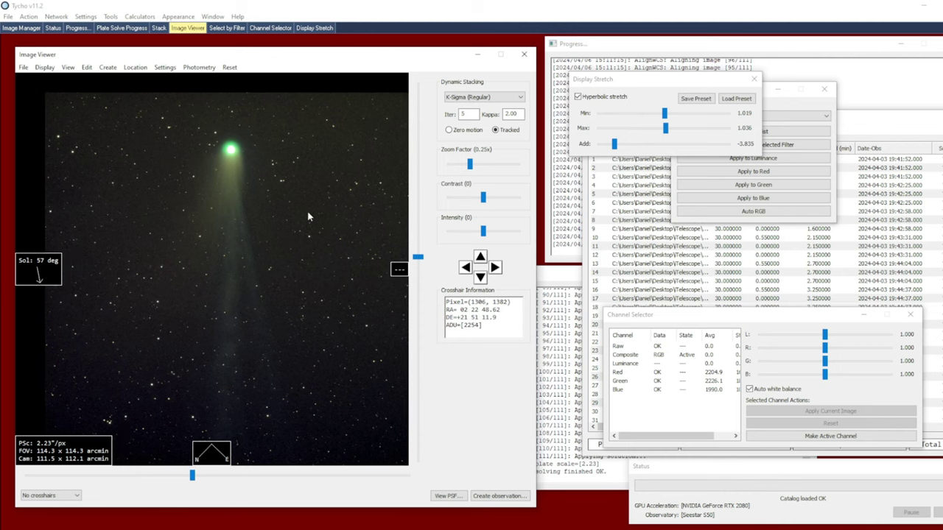
drag(301, 211, 270, 195)
Step: Zoom in along the comet's faint tail, then bring up the save options in the File menu
scroll(268, 197, down, 1)
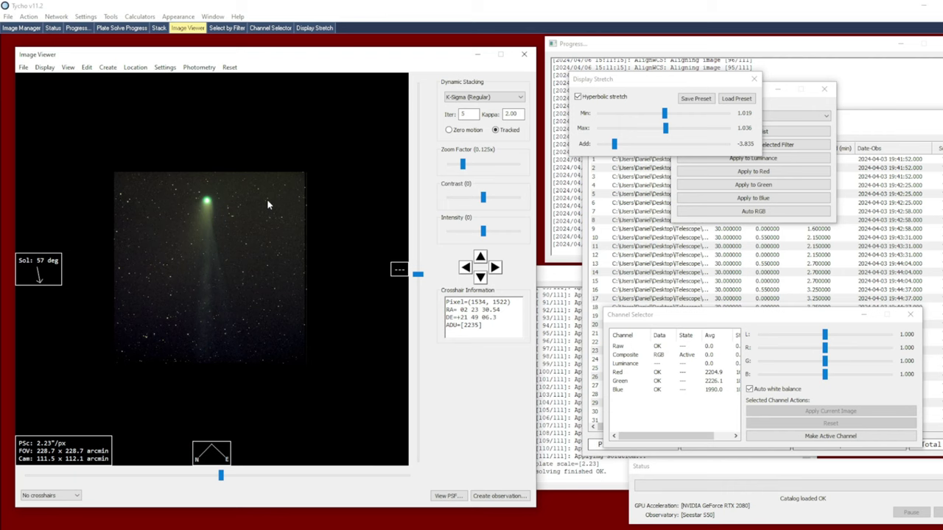
scroll(290, 214, up, 1)
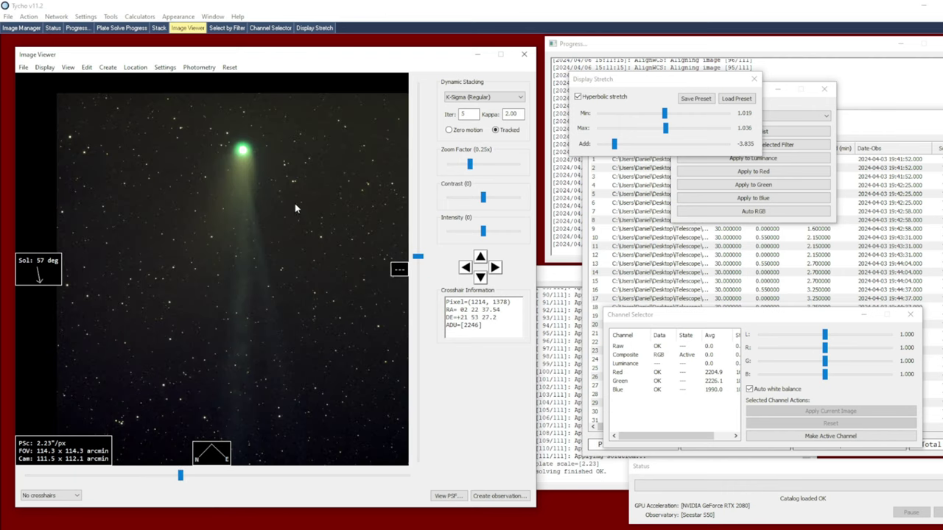
drag(295, 205, 268, 103)
scroll(282, 210, up, 1)
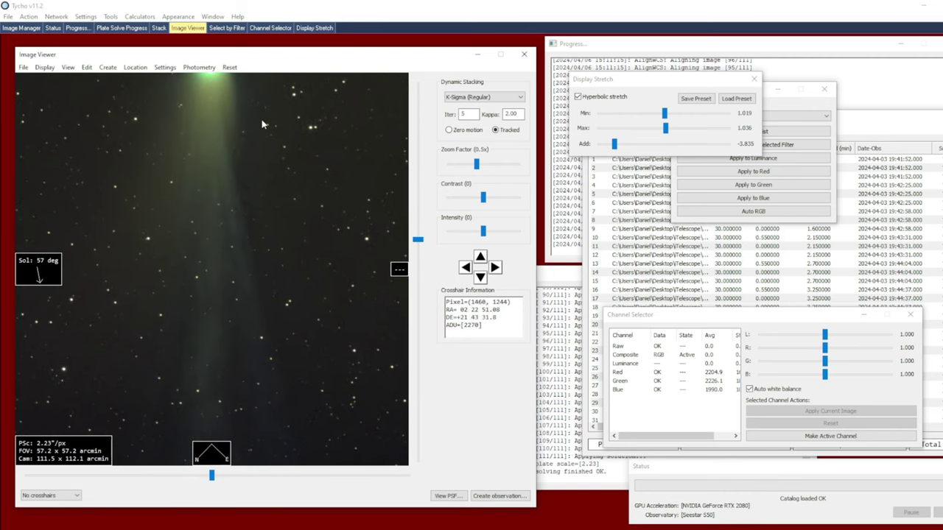
click(23, 67)
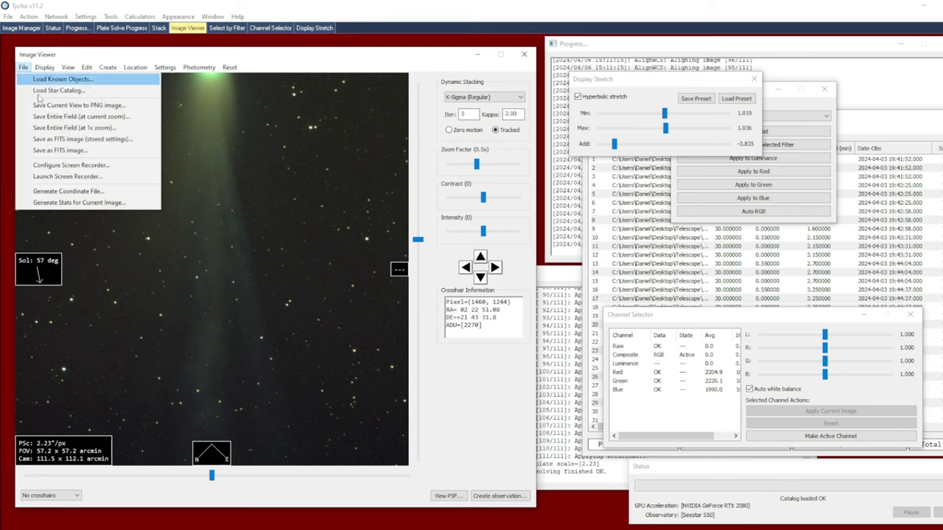
Step: Start saving the entire field, cancel the Save As dialog, then bring the stacked image window forward
click(110, 132)
key(Escape)
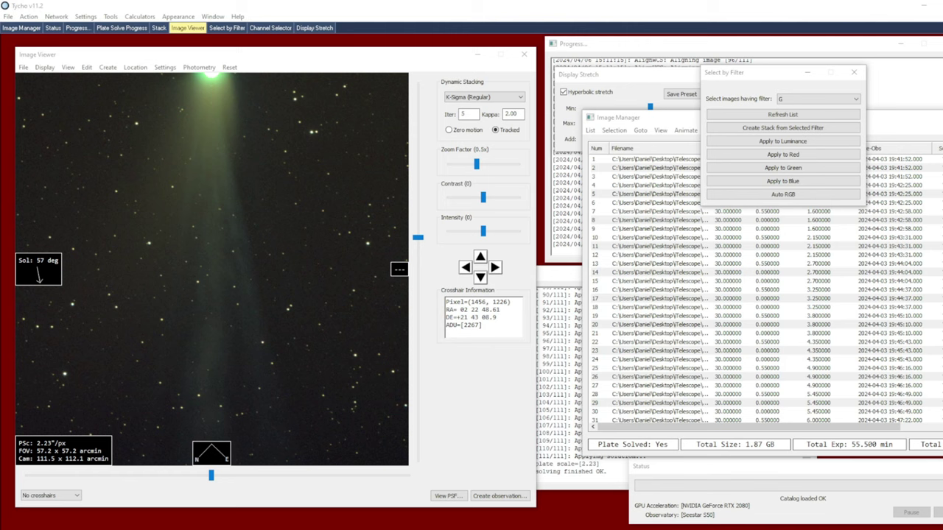
click(451, 72)
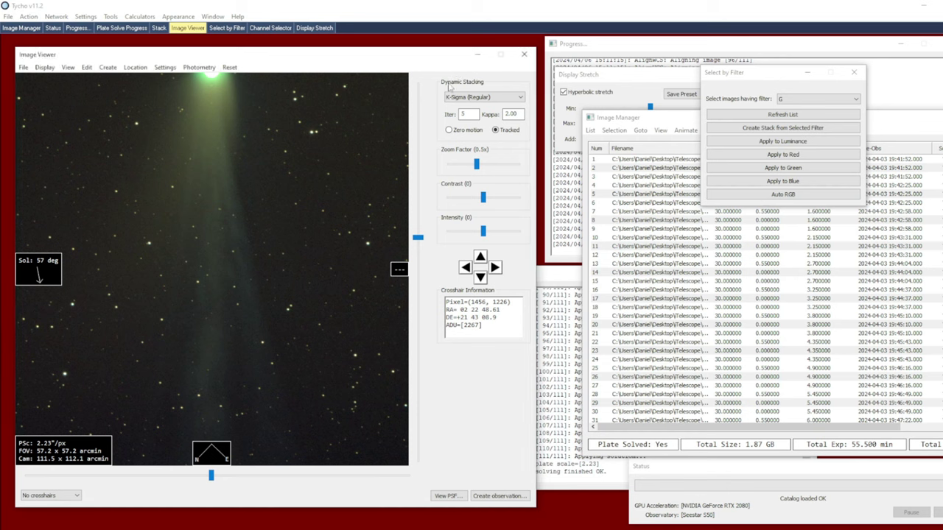
Step: Pick K-Sigma (Regular), zoom onto the comet head, then switch dynamic stacking to Average
click(485, 99)
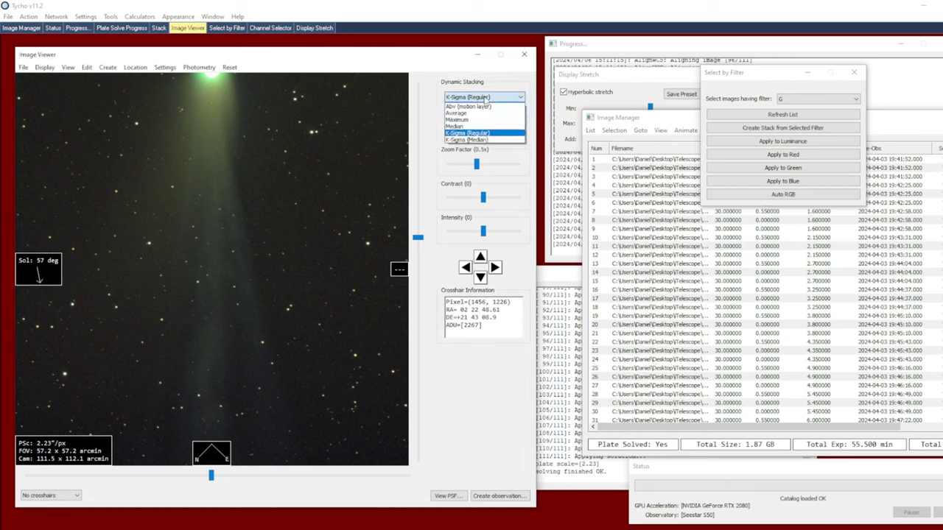
click(492, 133)
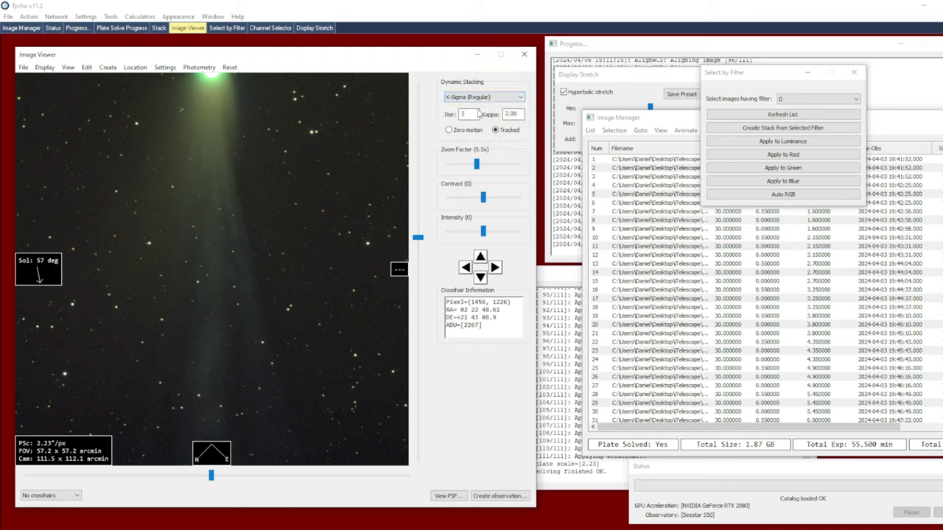
drag(330, 118, 328, 219)
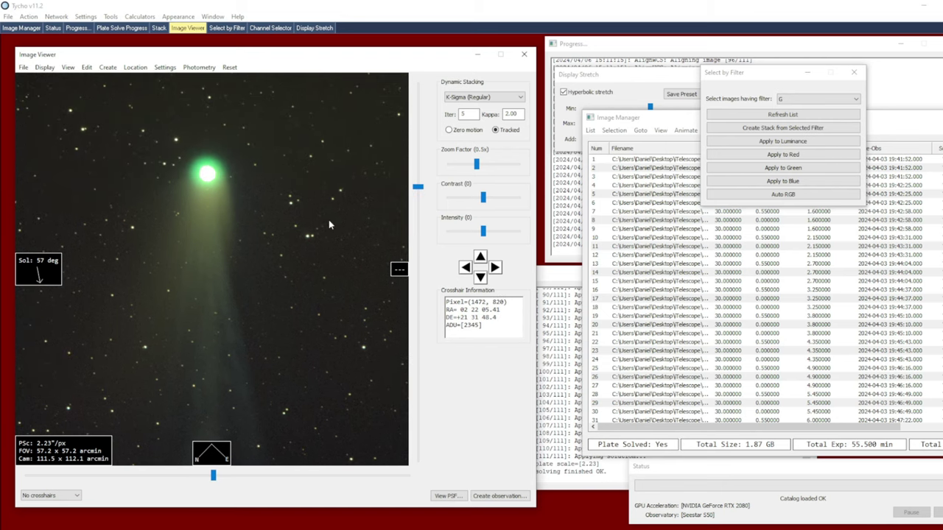
scroll(287, 157, up, 1)
drag(301, 179, 313, 250)
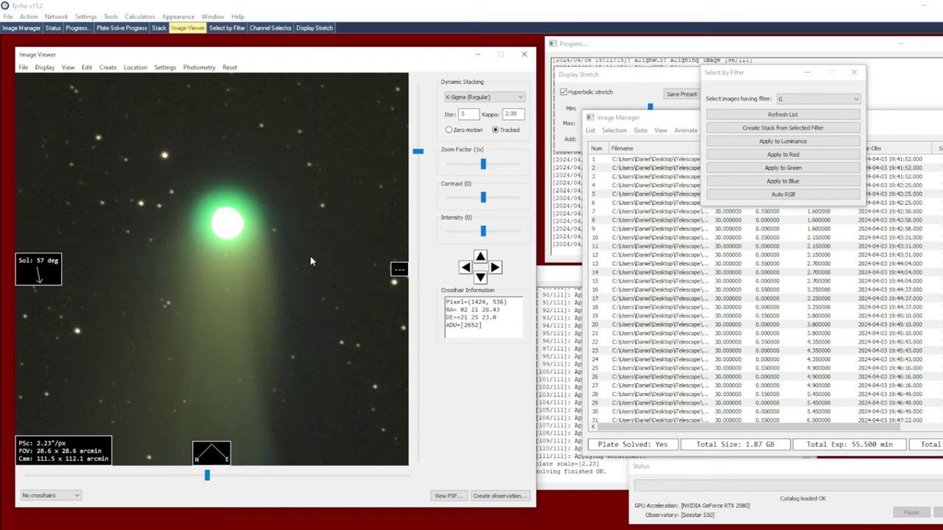
click(483, 97)
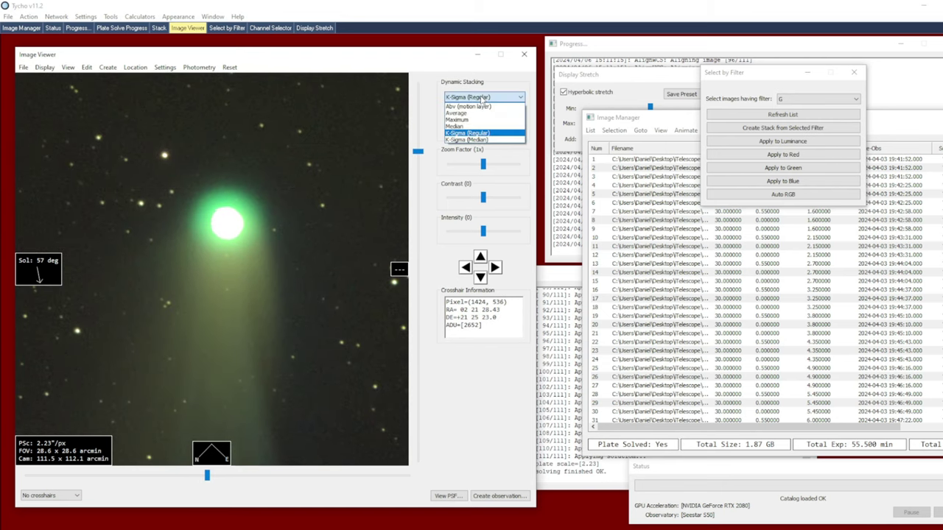
click(464, 113)
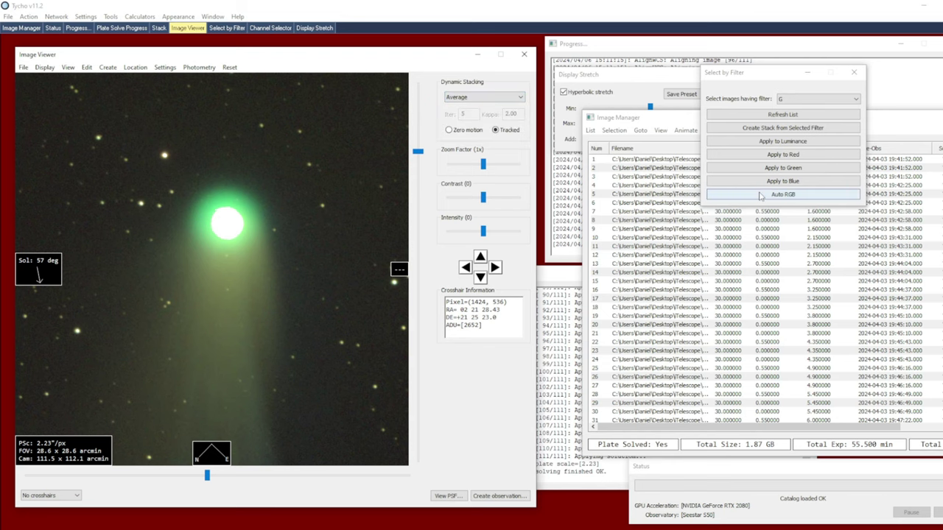
Step: Regenerate the Auto RGB colour stack with Average stacking and zoom out to 0.25x
click(760, 195)
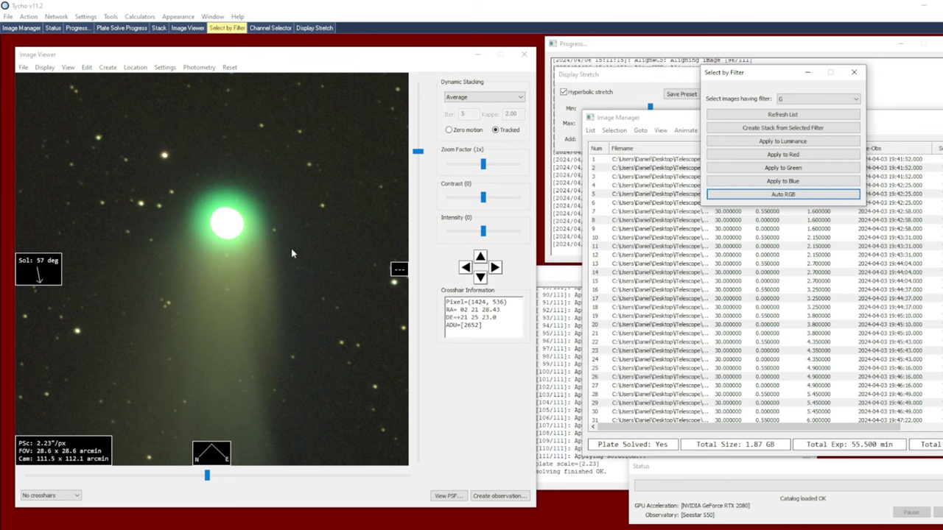
scroll(283, 274, down, 1)
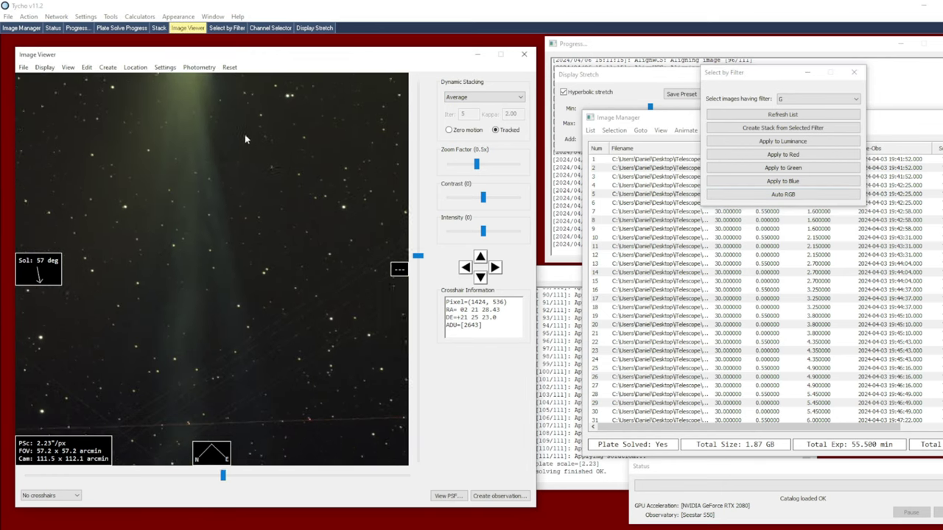
scroll(245, 215, down, 1)
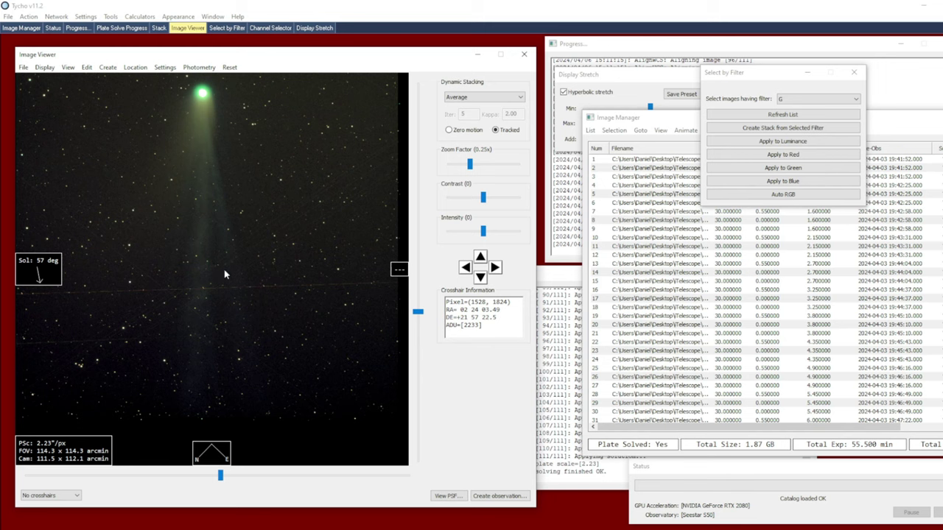
click(467, 97)
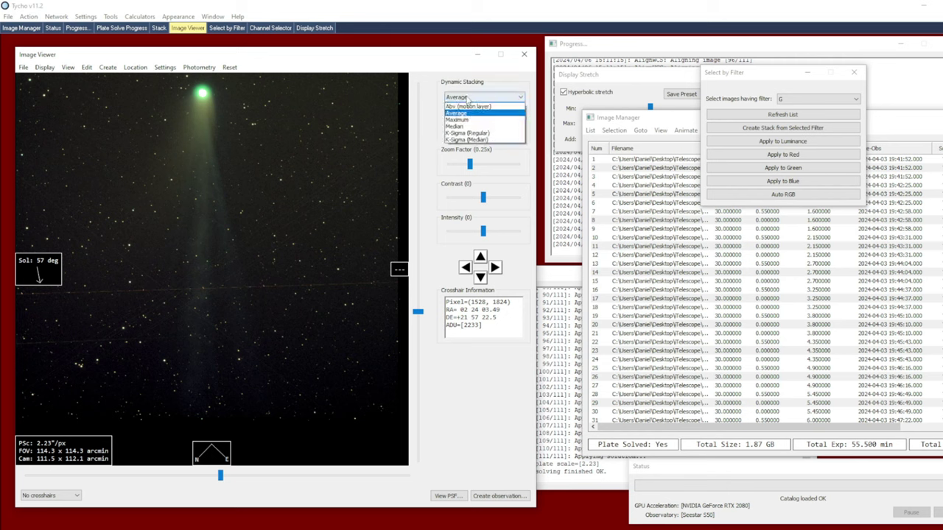
Step: Rebuild the Auto RGB stack with Maximum, then with Median stacking to compare trails
click(466, 121)
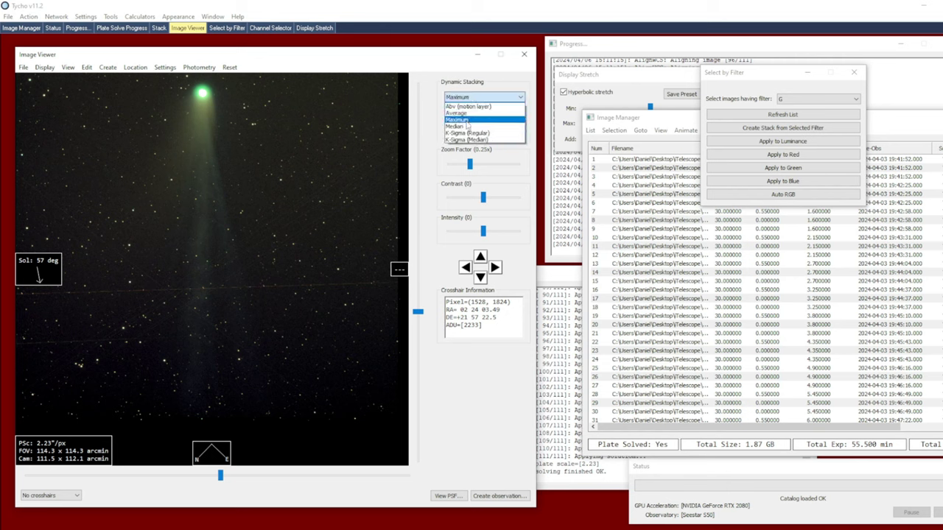
click(757, 199)
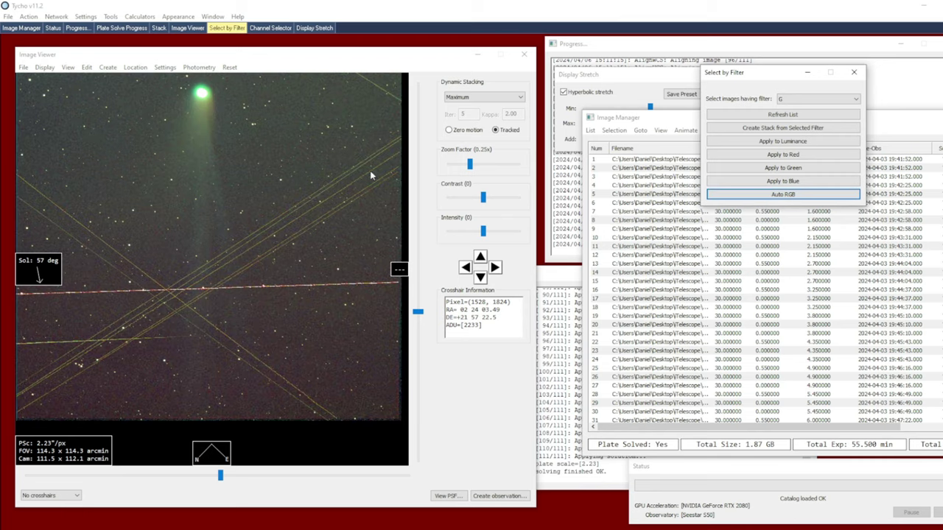
click(461, 98)
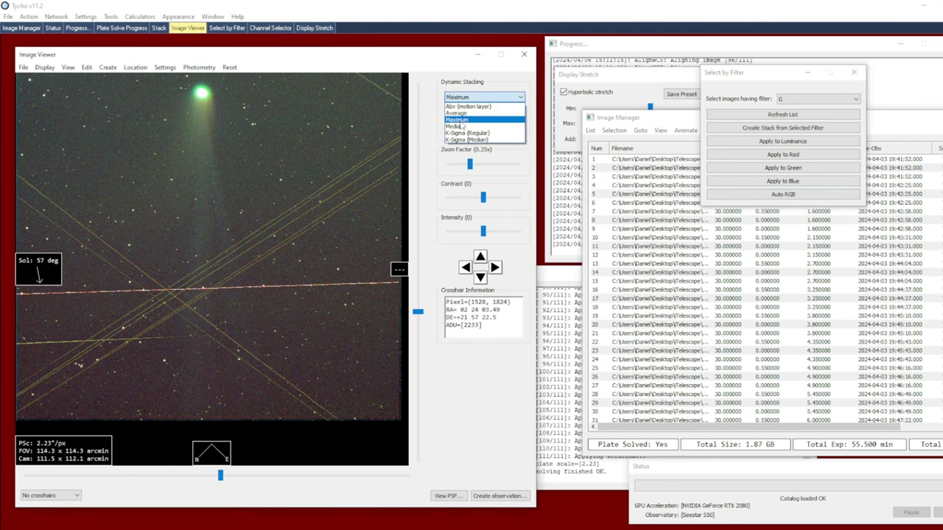
click(461, 126)
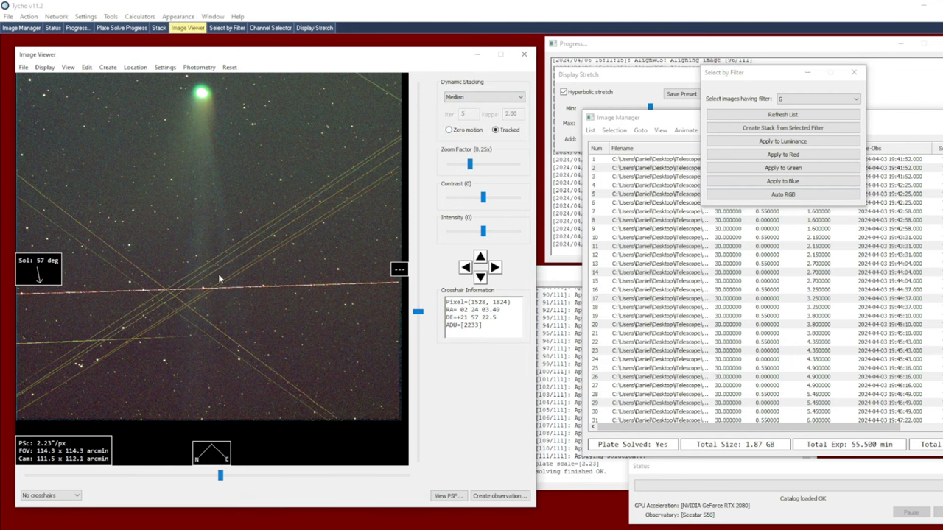
click(783, 193)
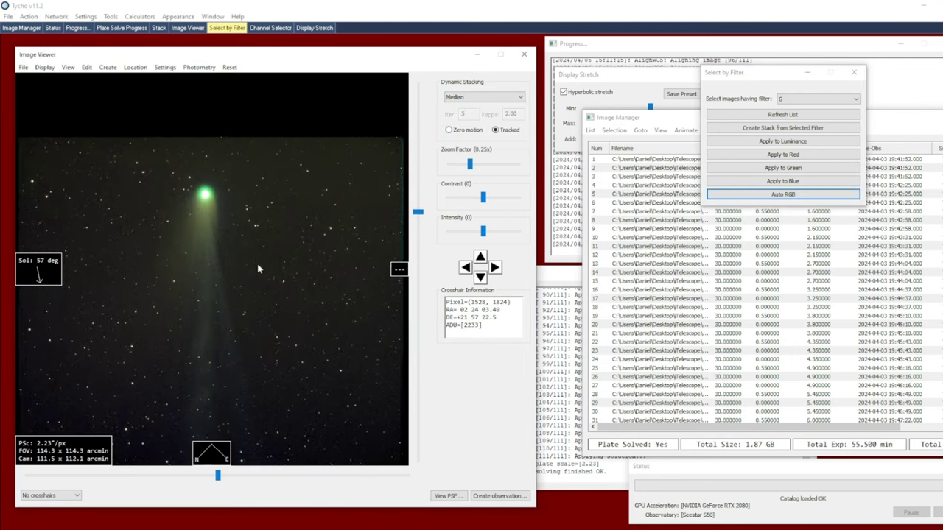
Step: Zoom to 2x on the comet and set dynamic stacking back to Average
click(230, 252)
scroll(230, 252, up, 4)
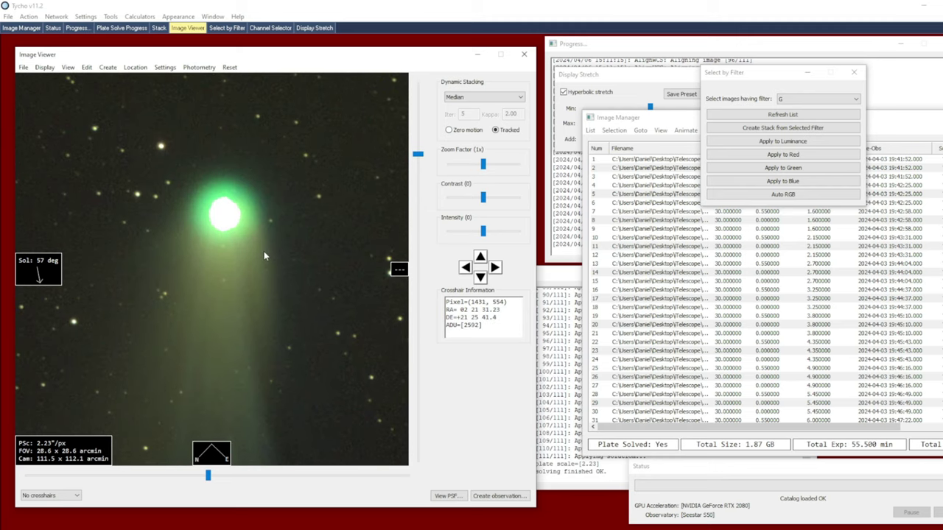
scroll(271, 237, up, 1)
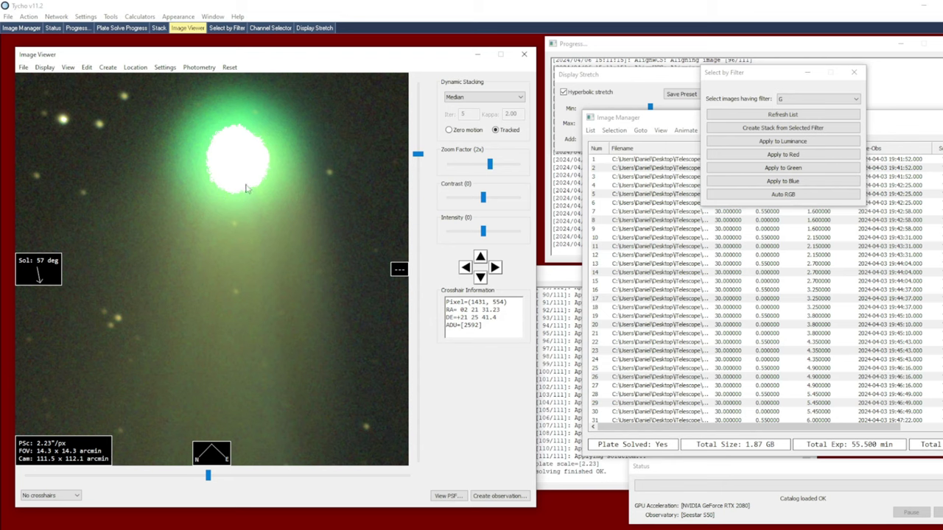
click(457, 98)
click(458, 114)
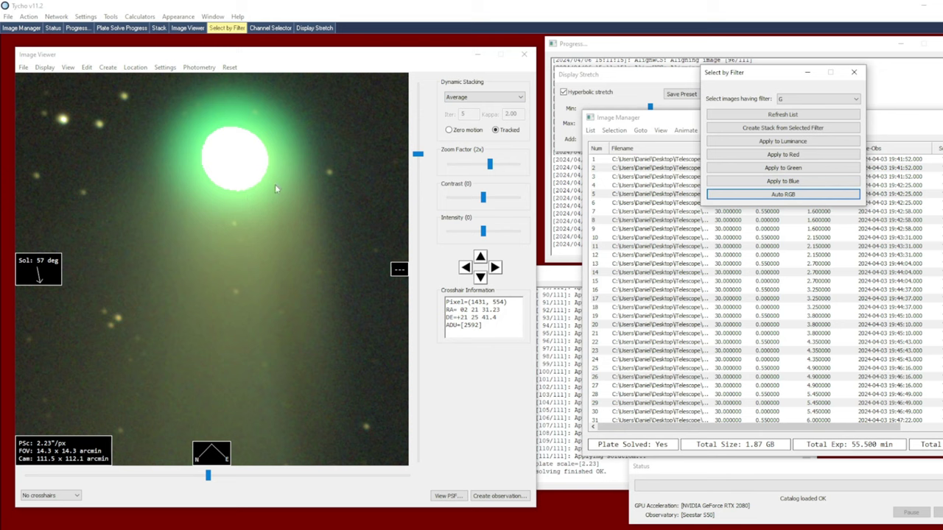
click(478, 99)
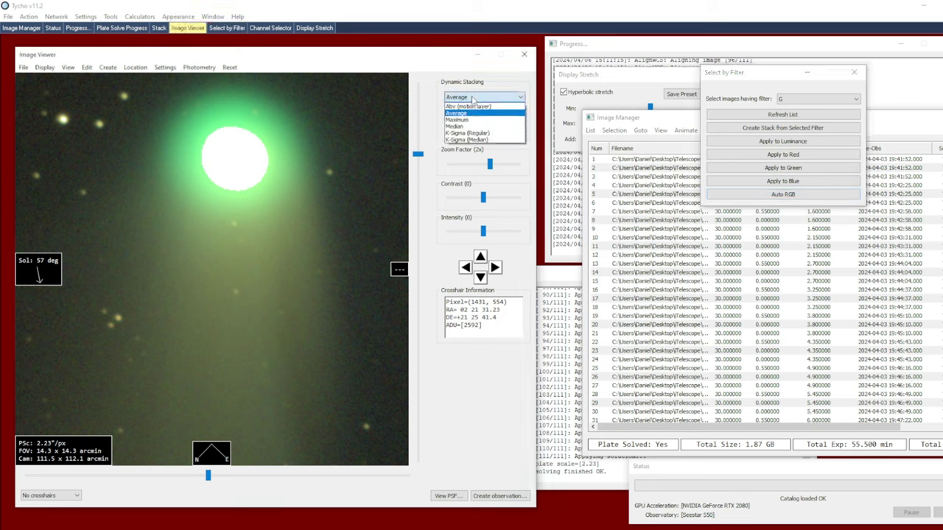
Step: Switch stacking to K-Sigma (Regular) and regenerate the Auto RGB colour image
click(461, 136)
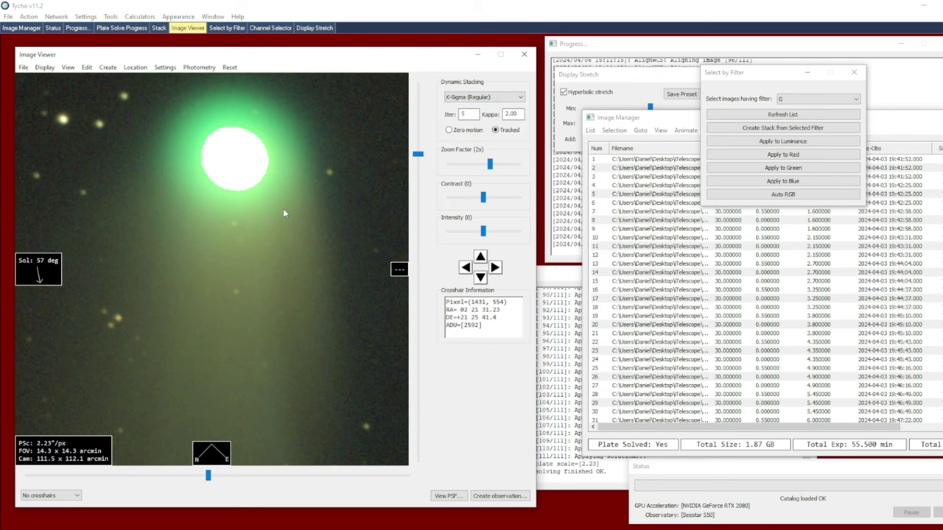
scroll(280, 210, down, 1)
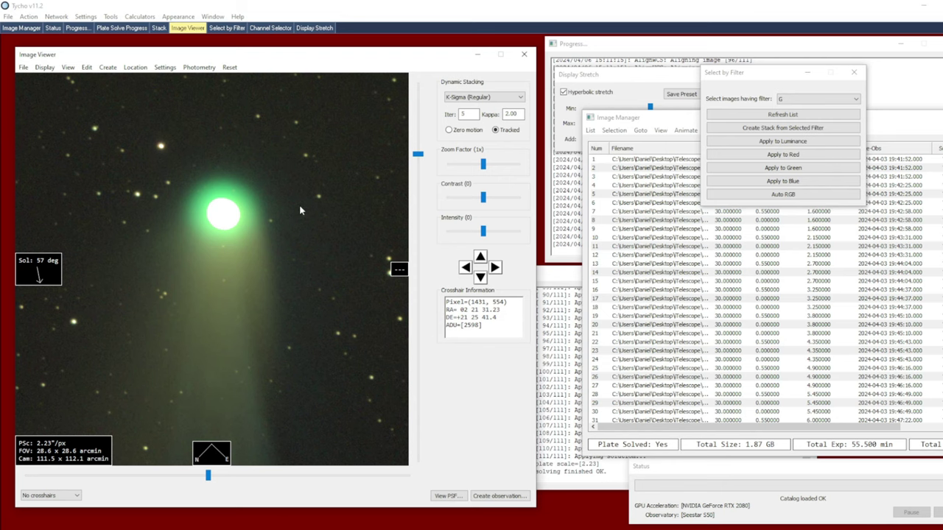
click(783, 193)
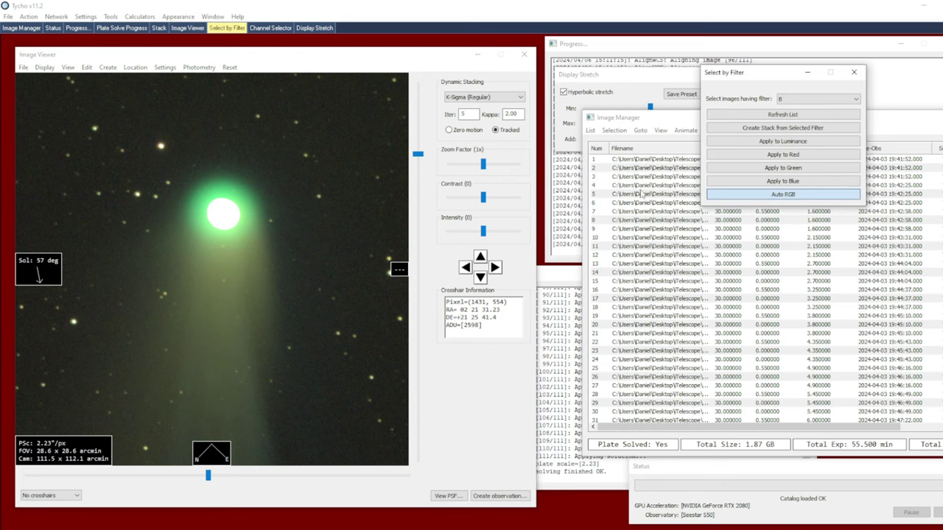
Step: Zoom and pan around the colour composite to inspect the comet's head and tail
scroll(292, 277, down, 1)
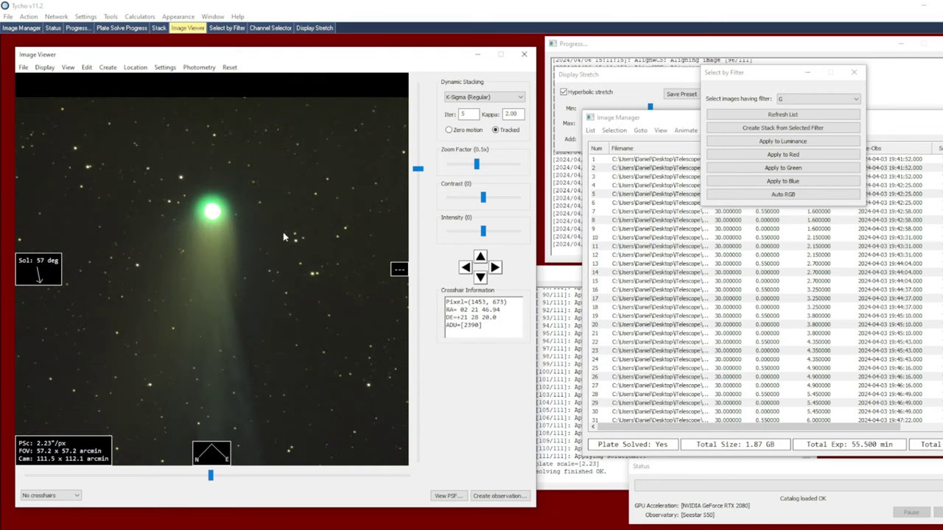
scroll(277, 288, down, 1)
drag(269, 284, 278, 231)
mouse_move(282, 271)
mouse_down()
mouse_move(276, 236)
mouse_move(230, 243)
mouse_up()
scroll(286, 265, up, 1)
scroll(230, 243, up, 1)
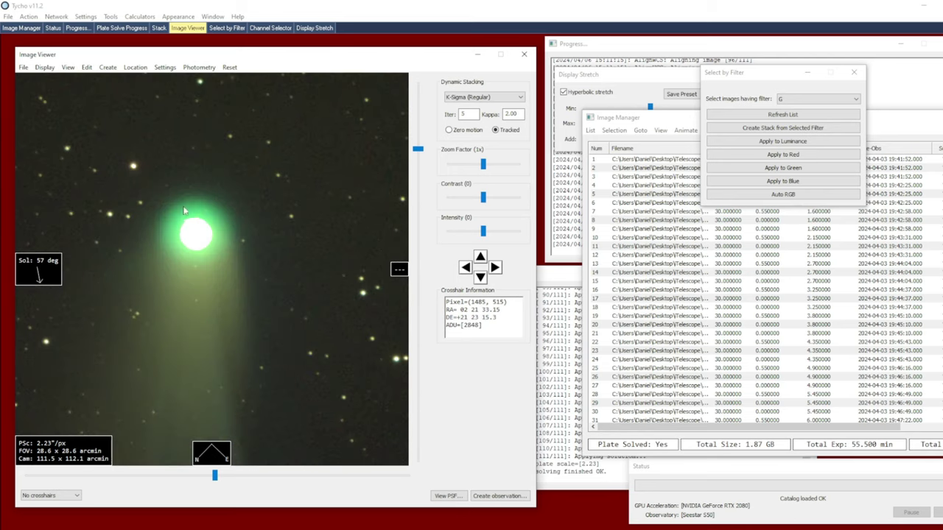
scroll(199, 256, up, 1)
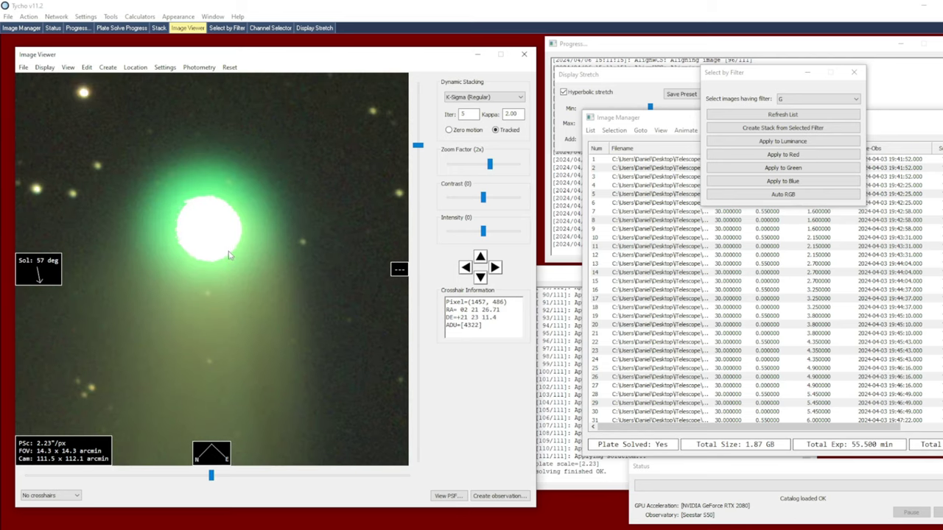
scroll(231, 255, down, 1)
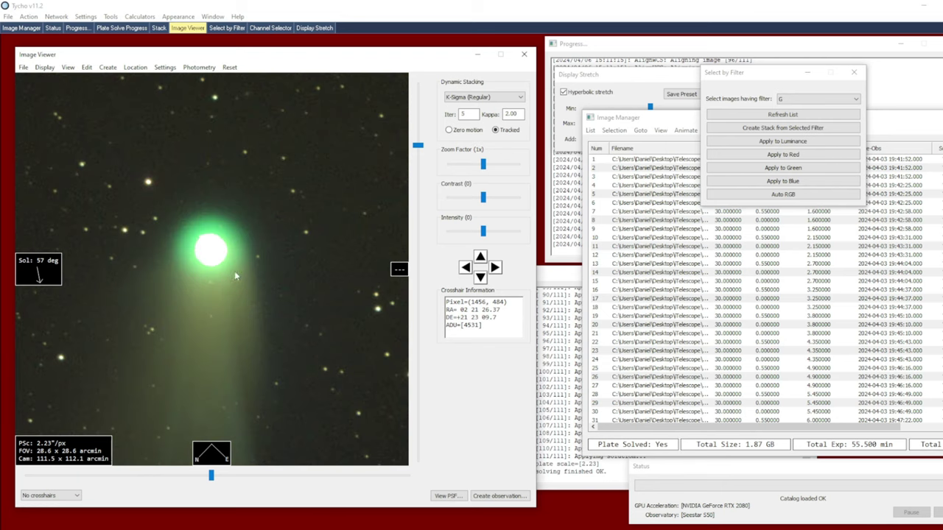
scroll(274, 284, down, 2)
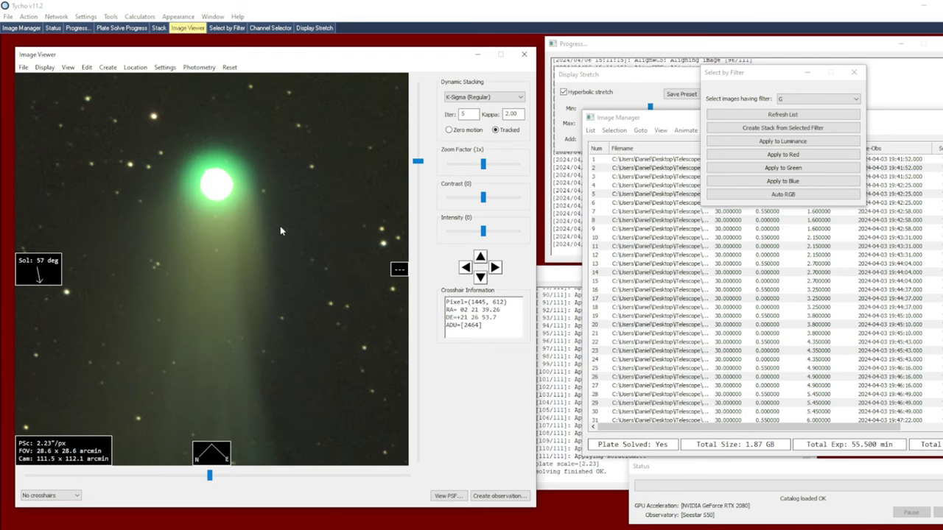
scroll(283, 231, down, 1)
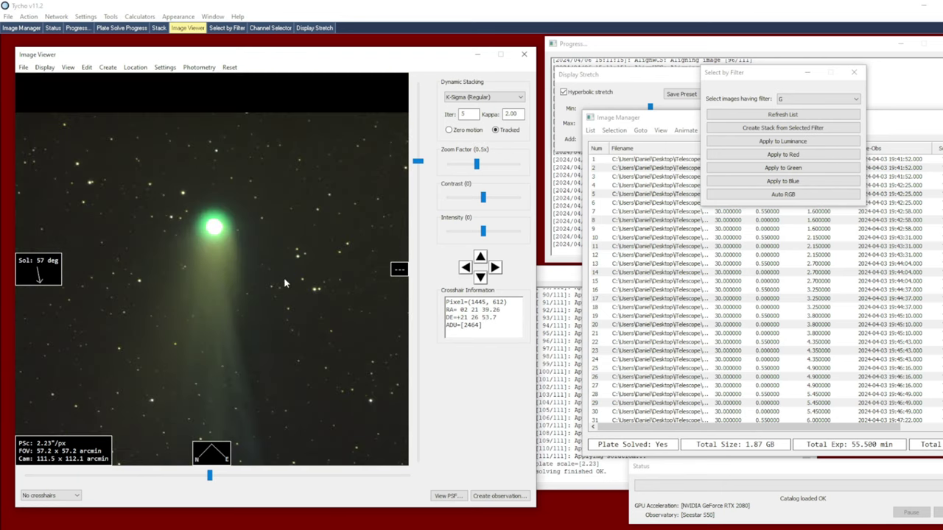
drag(280, 209, 280, 228)
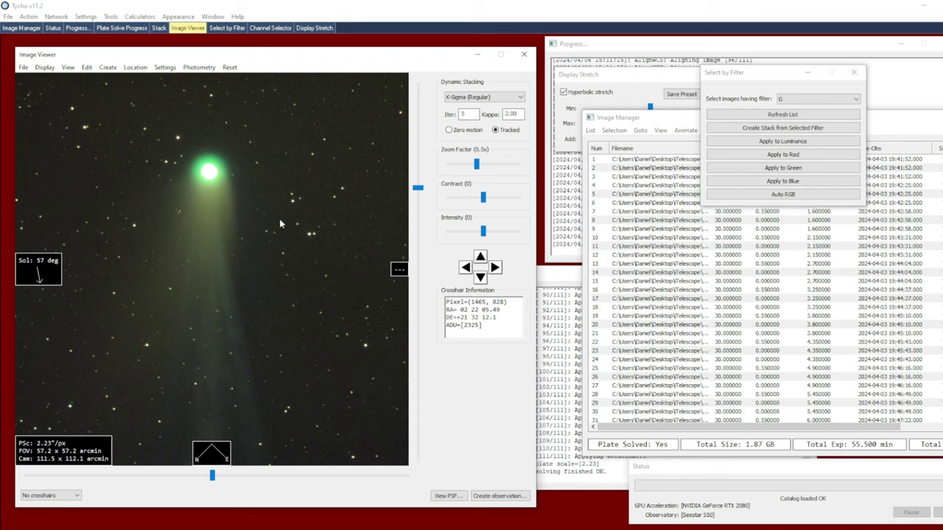
click(166, 68)
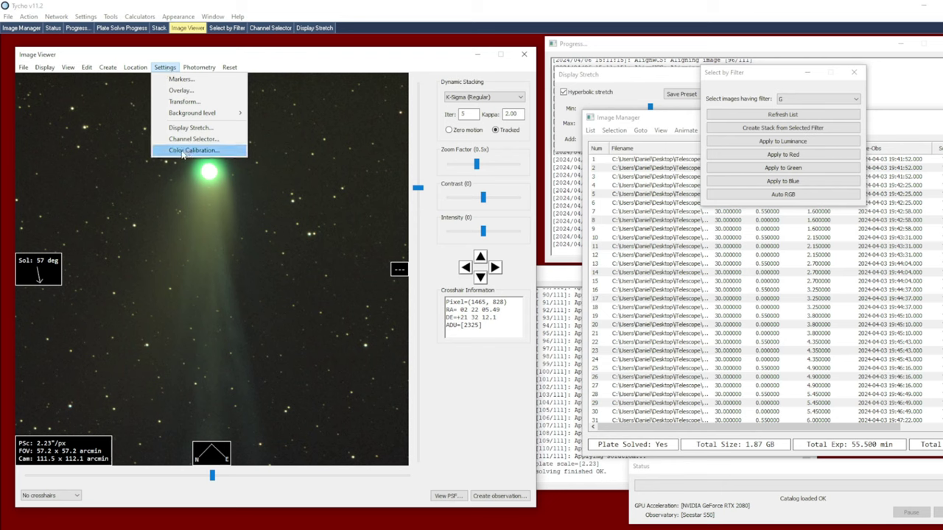
Step: Open Color Calibration below the Display Stretch window and switch off its Multiply adjustment
click(221, 154)
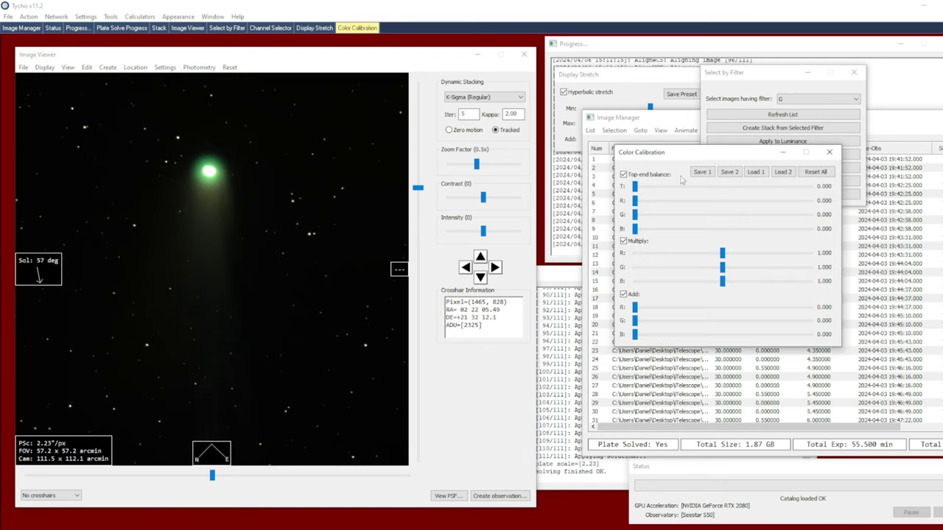
drag(673, 155, 652, 239)
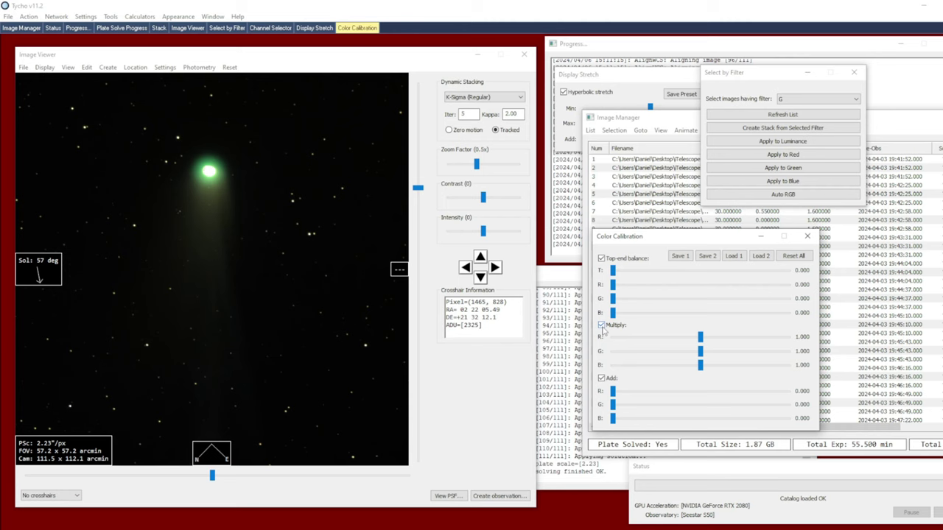
scroll(287, 292, down, 1)
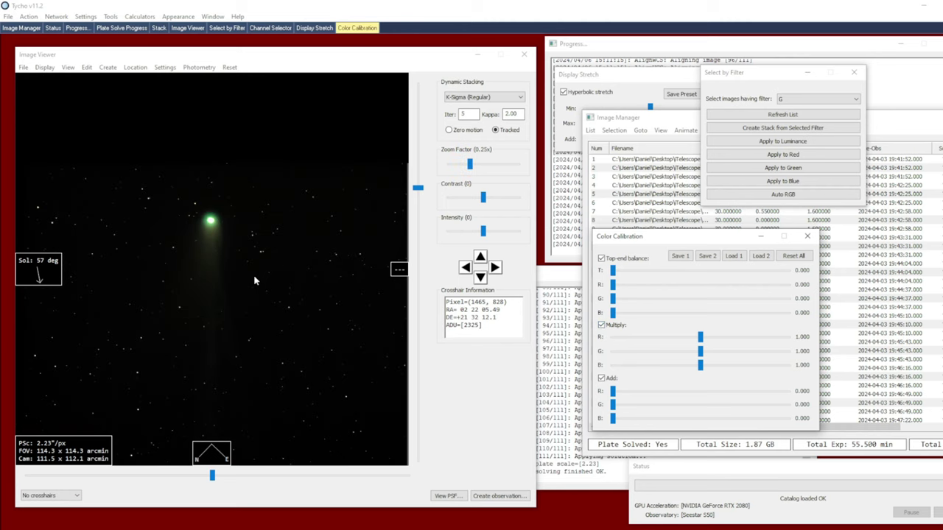
drag(249, 308, 267, 245)
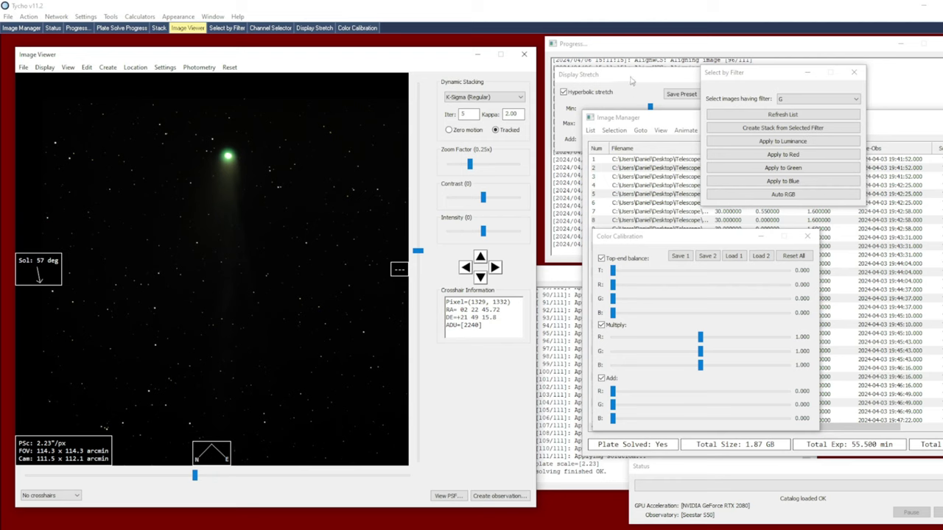
drag(631, 82, 621, 88)
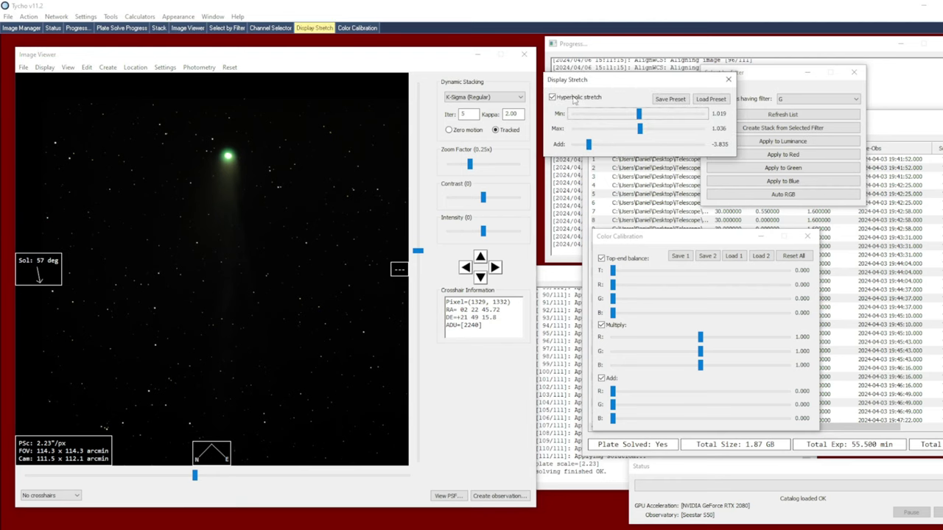
click(612, 331)
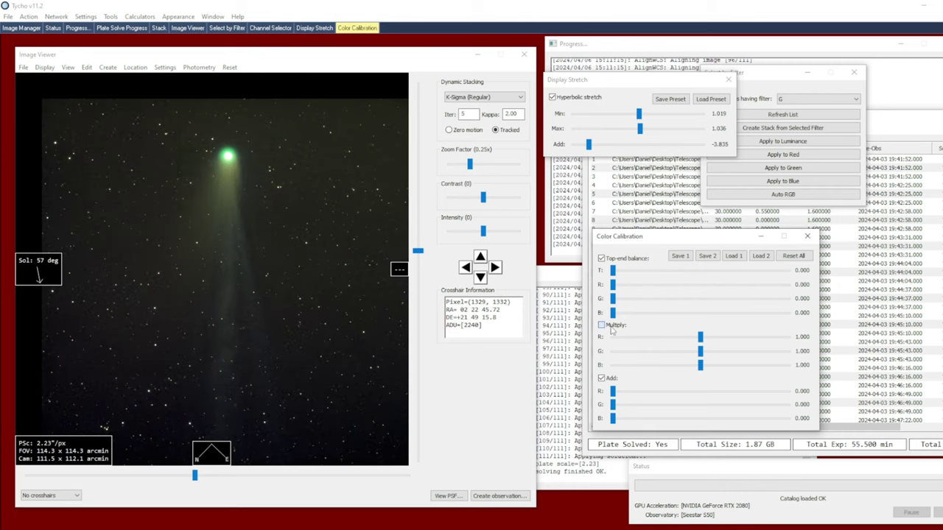
Step: Re-enable Multiply and raise the Display Stretch Add value to -3.030
click(610, 327)
drag(588, 145, 599, 145)
click(316, 193)
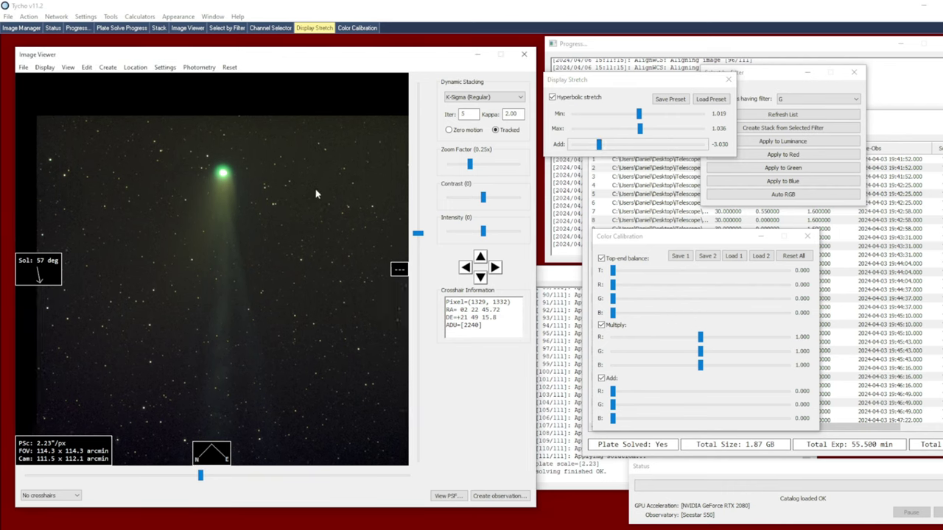
scroll(293, 202, up, 1)
drag(319, 162, 318, 249)
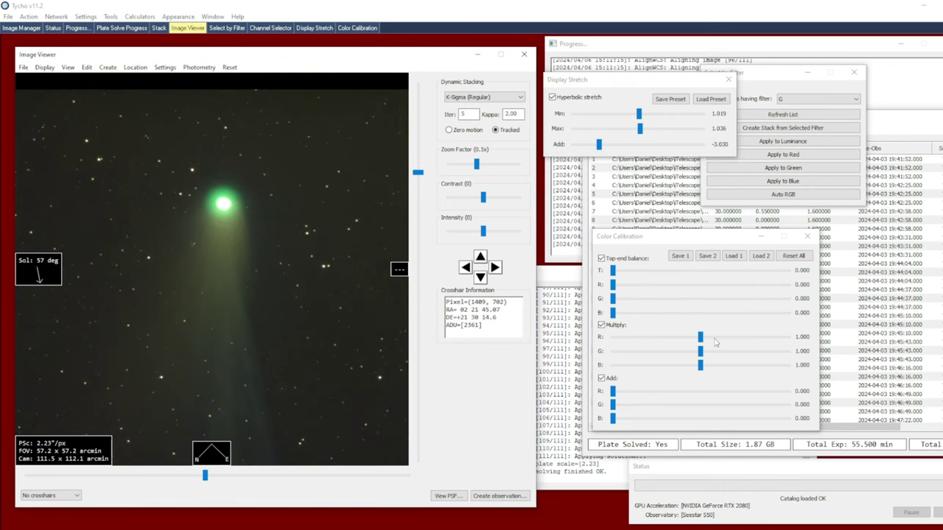
Step: Raise the red multiplier to 1.103 and the blue multiplier, viewing the full tail
drag(700, 337, 711, 351)
scroll(311, 293, down, 1)
drag(311, 294, 315, 213)
drag(700, 365, 711, 369)
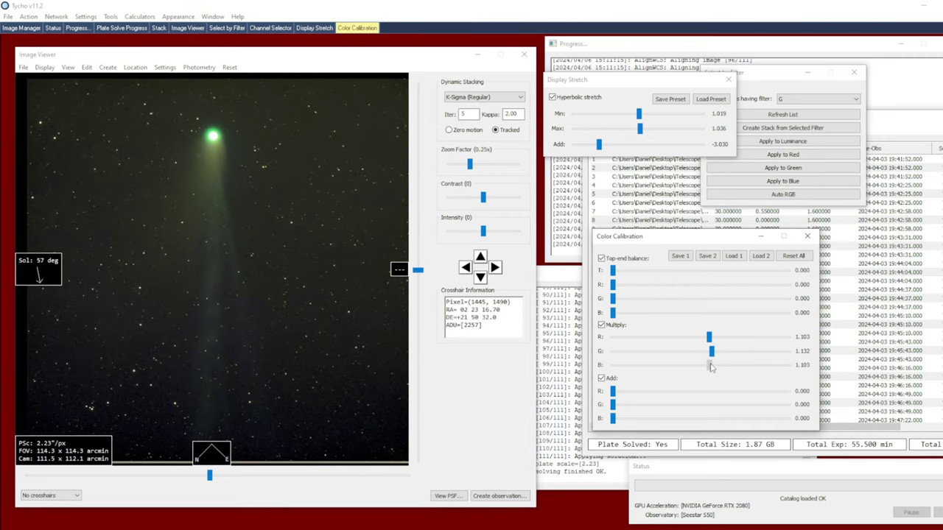
click(303, 253)
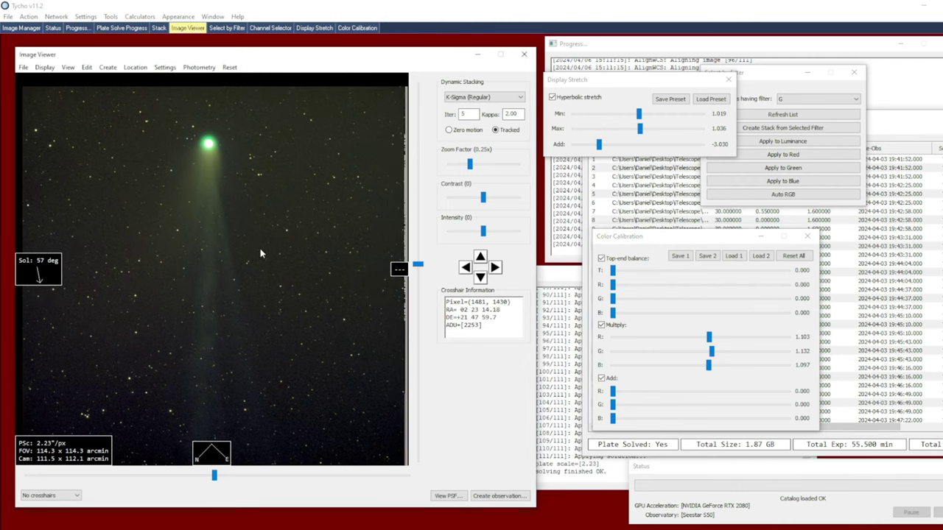
scroll(266, 249, up, 1)
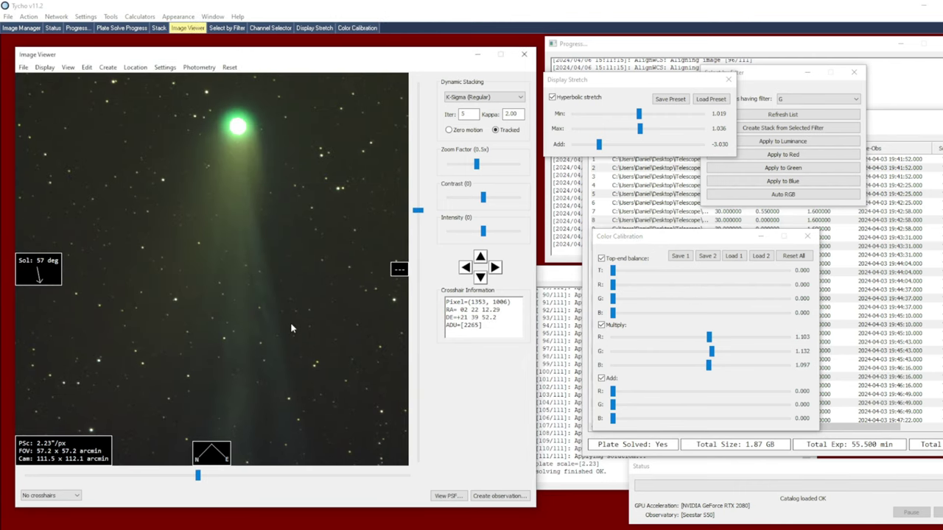
Step: Push Multiply B to 1.155 and set the blue Add offset to 0.088
drag(709, 364, 713, 365)
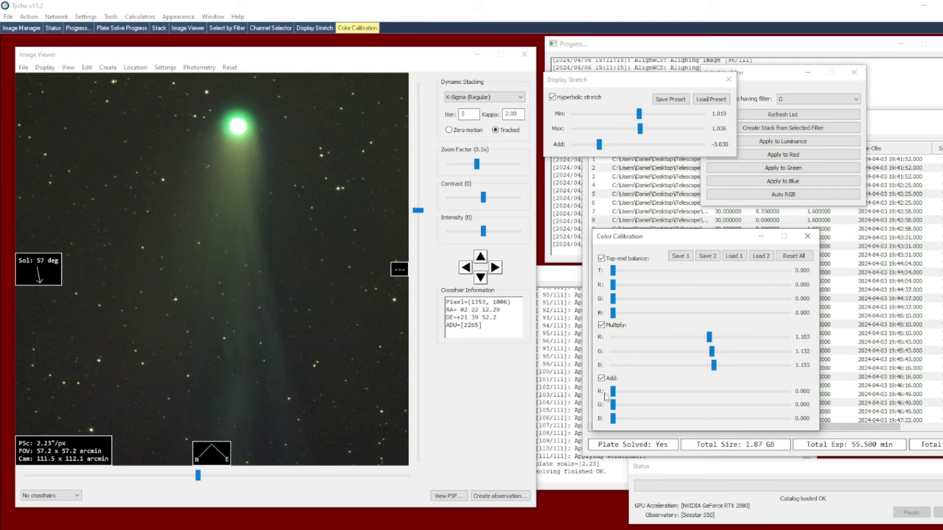
mouse_move(614, 421)
mouse_down()
mouse_move(682, 420)
mouse_move(628, 419)
mouse_up()
scroll(267, 268, down, 1)
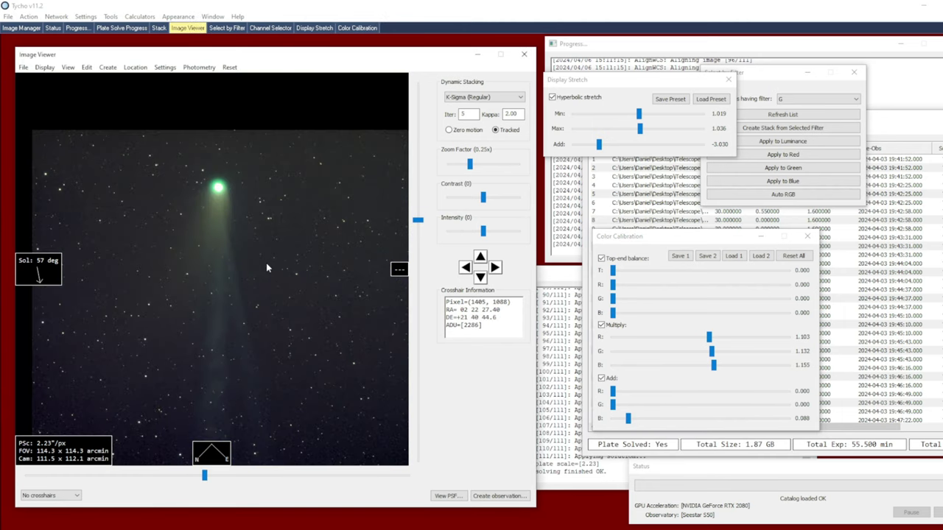